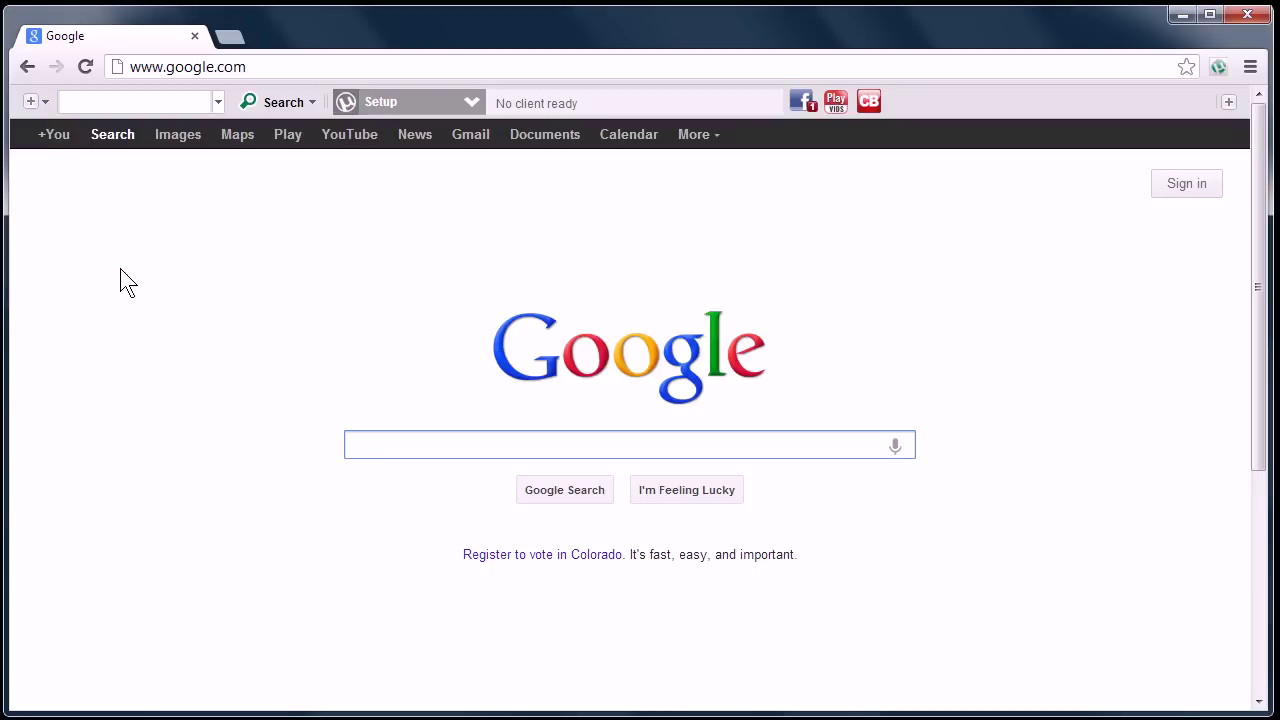
- Open a Chromium incognito window and load craigslist.com in it
left_click(1250, 67)
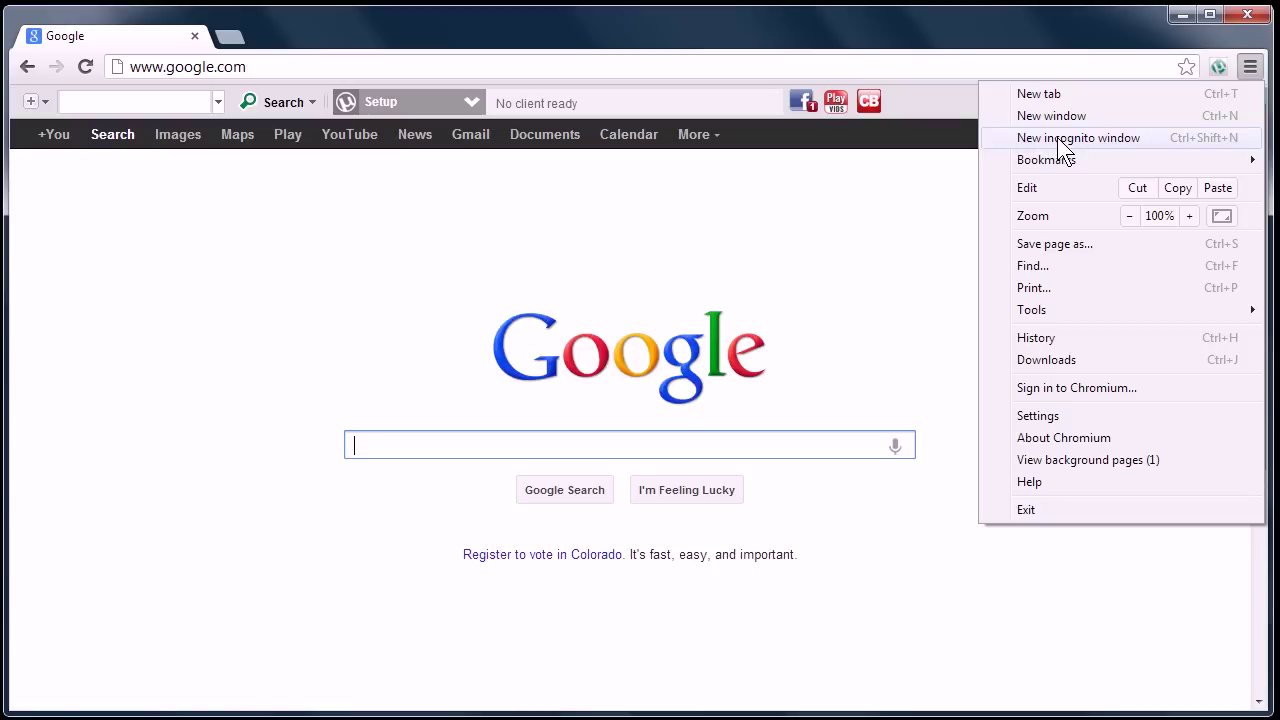
left_click(1158, 135)
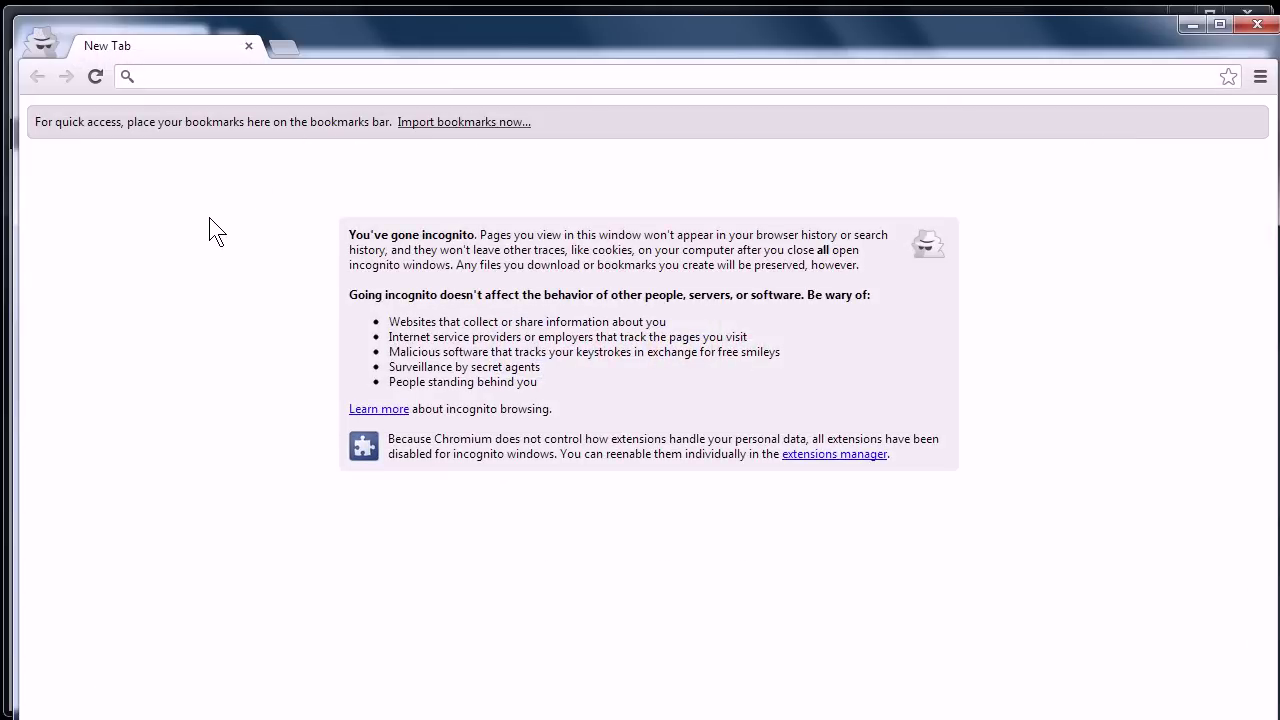
type("crais")
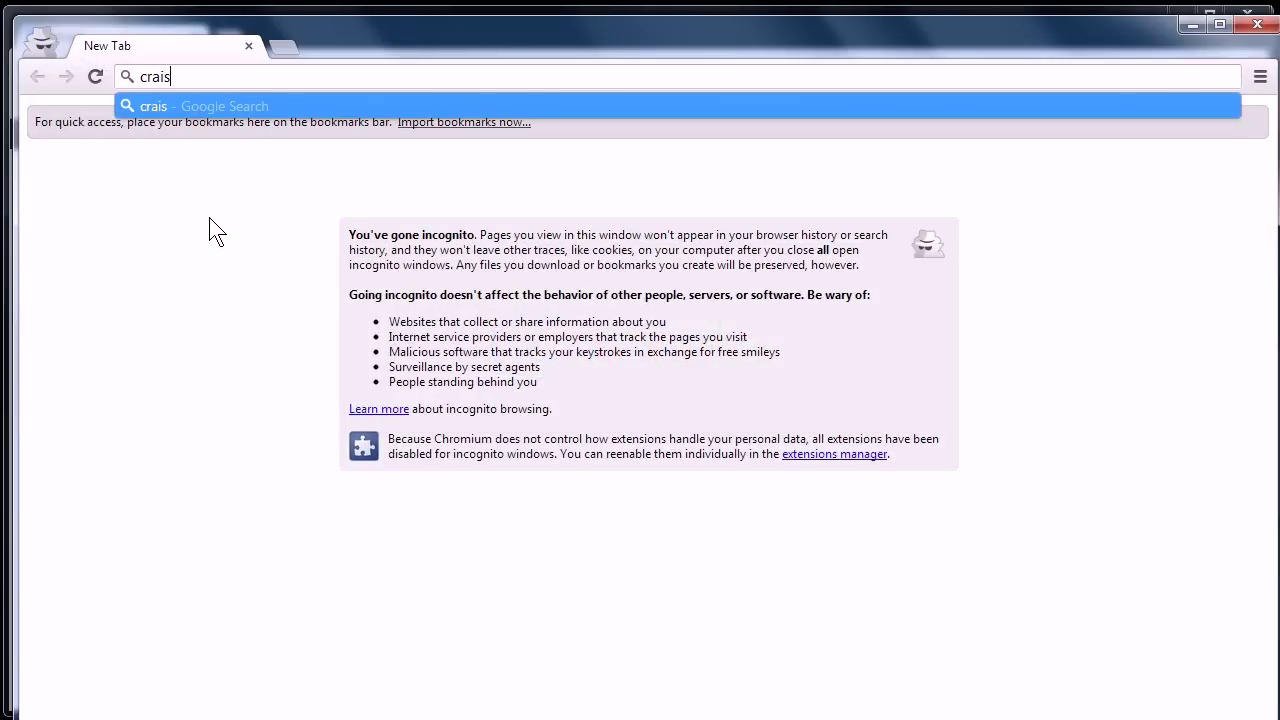
key("BackSpace")
type("gslist")
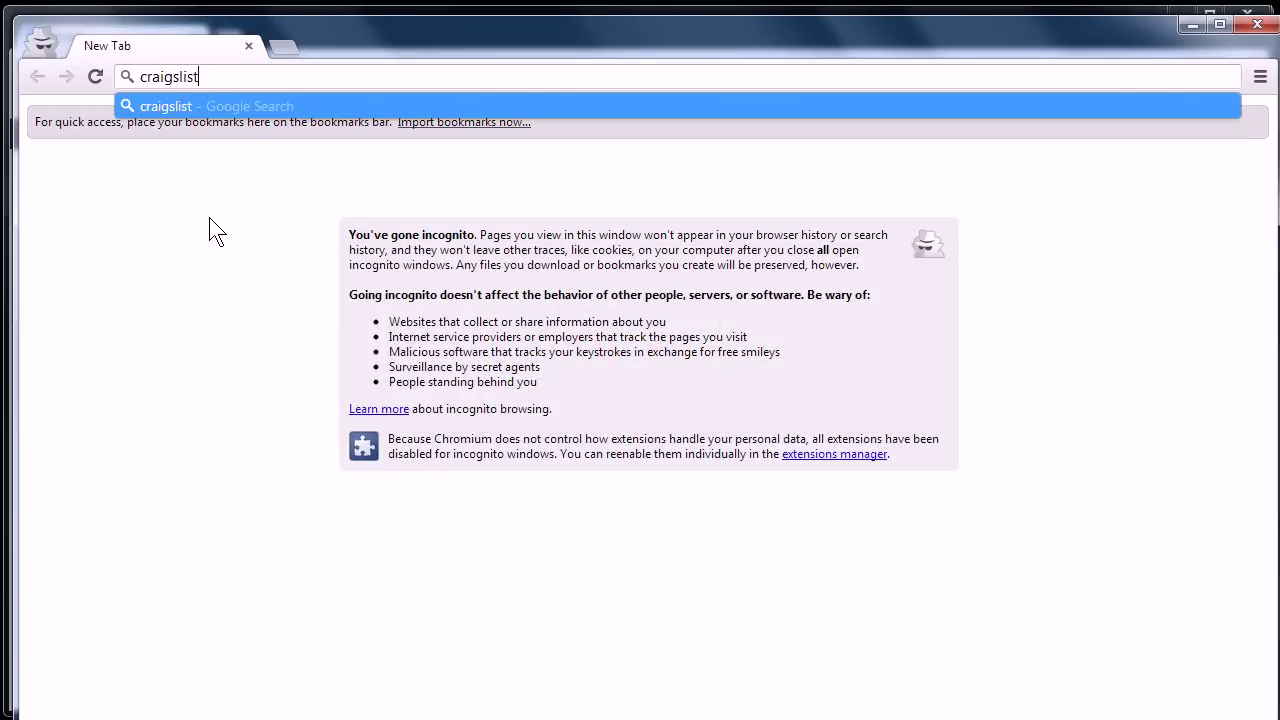
type(".com")
key("Return")
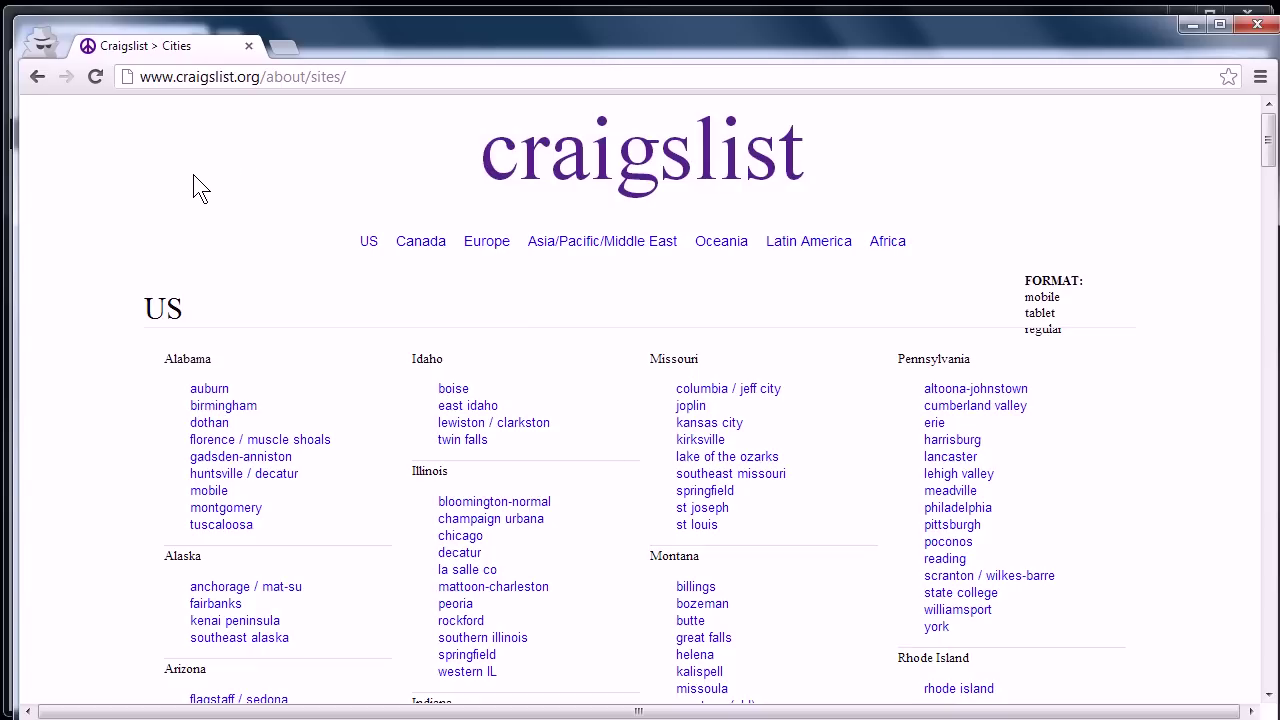
left_click(1258, 22)
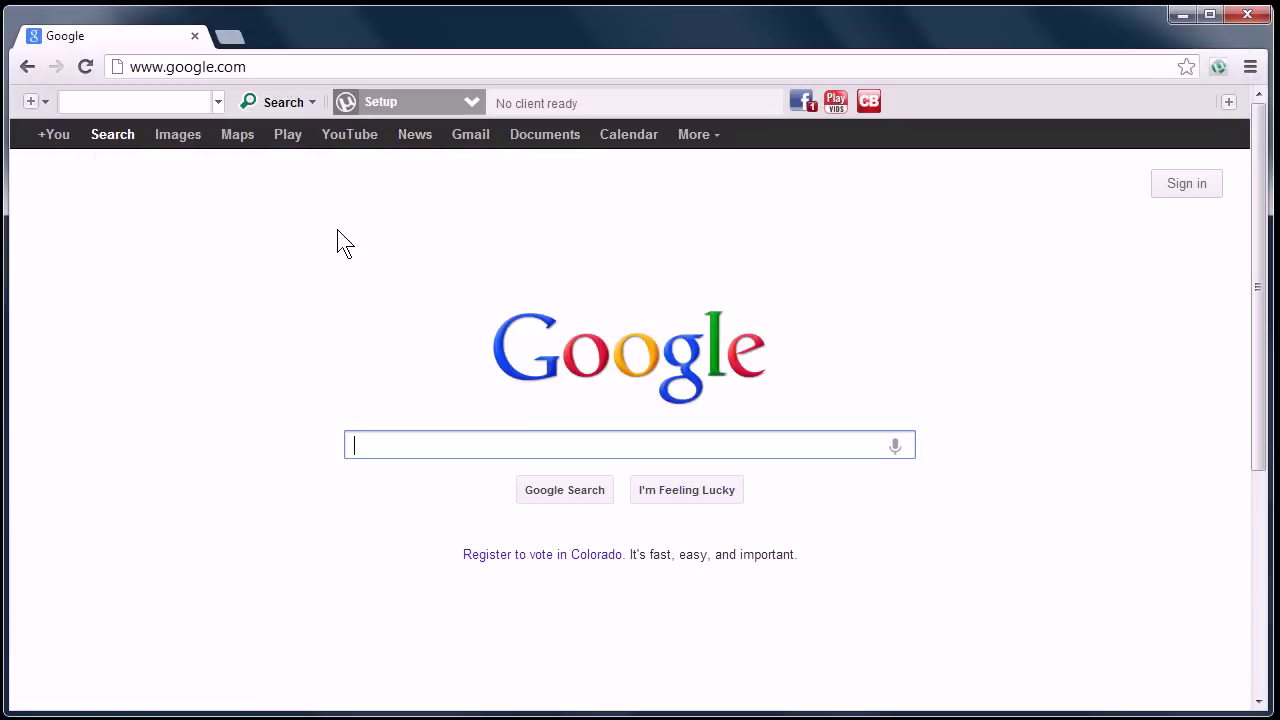
key("ctrl+h")
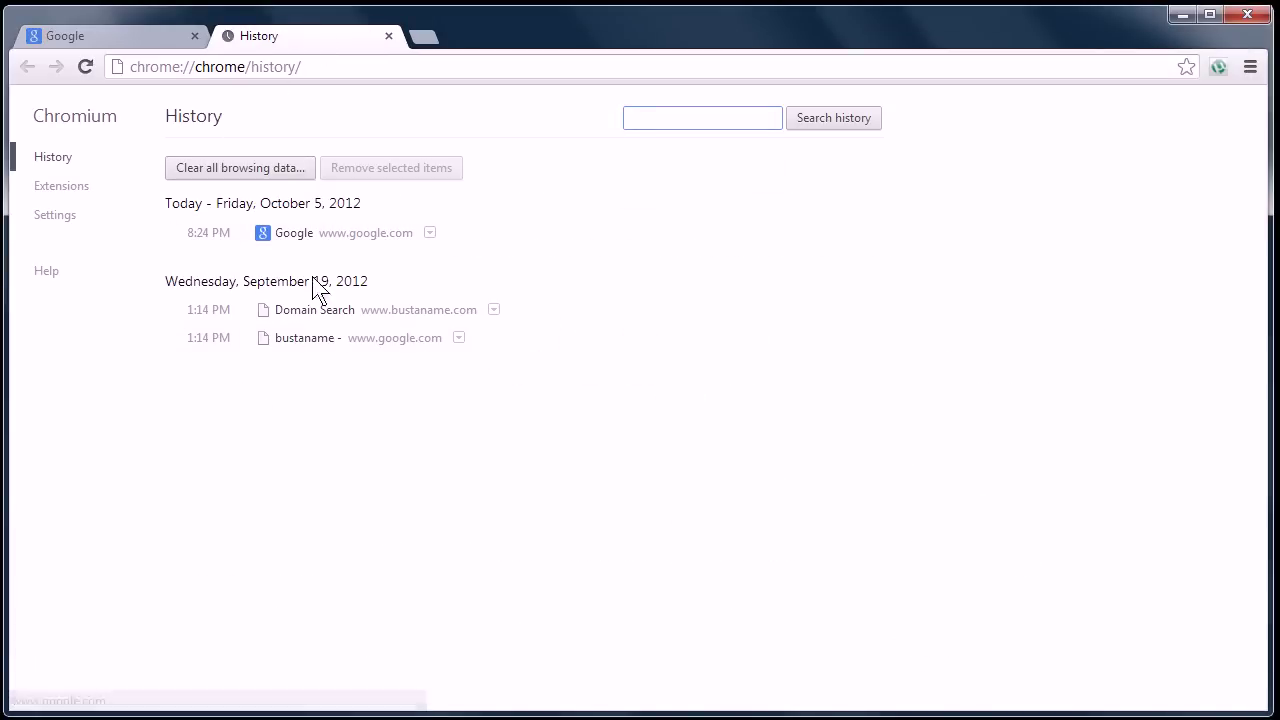
left_click(389, 36)
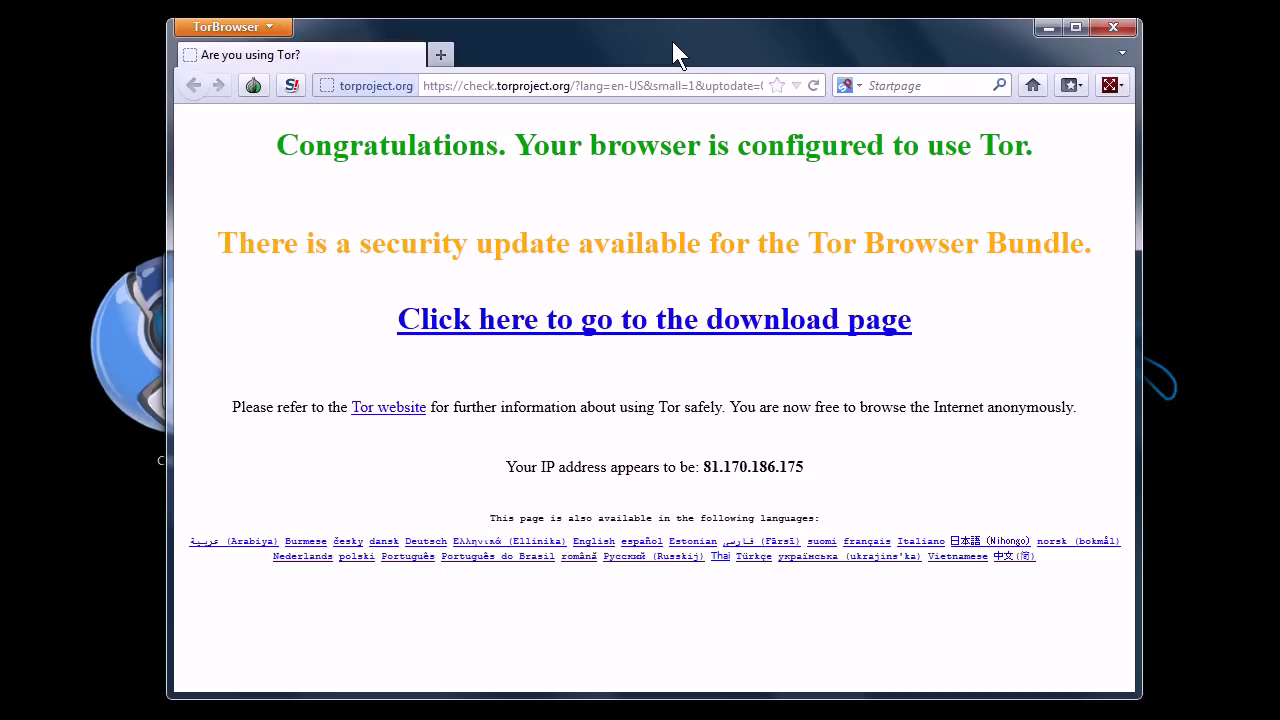
- Load craigslist.com in Tor Browser over Tor, then close Tor Browser
left_click_drag(805, 467, 700, 470)
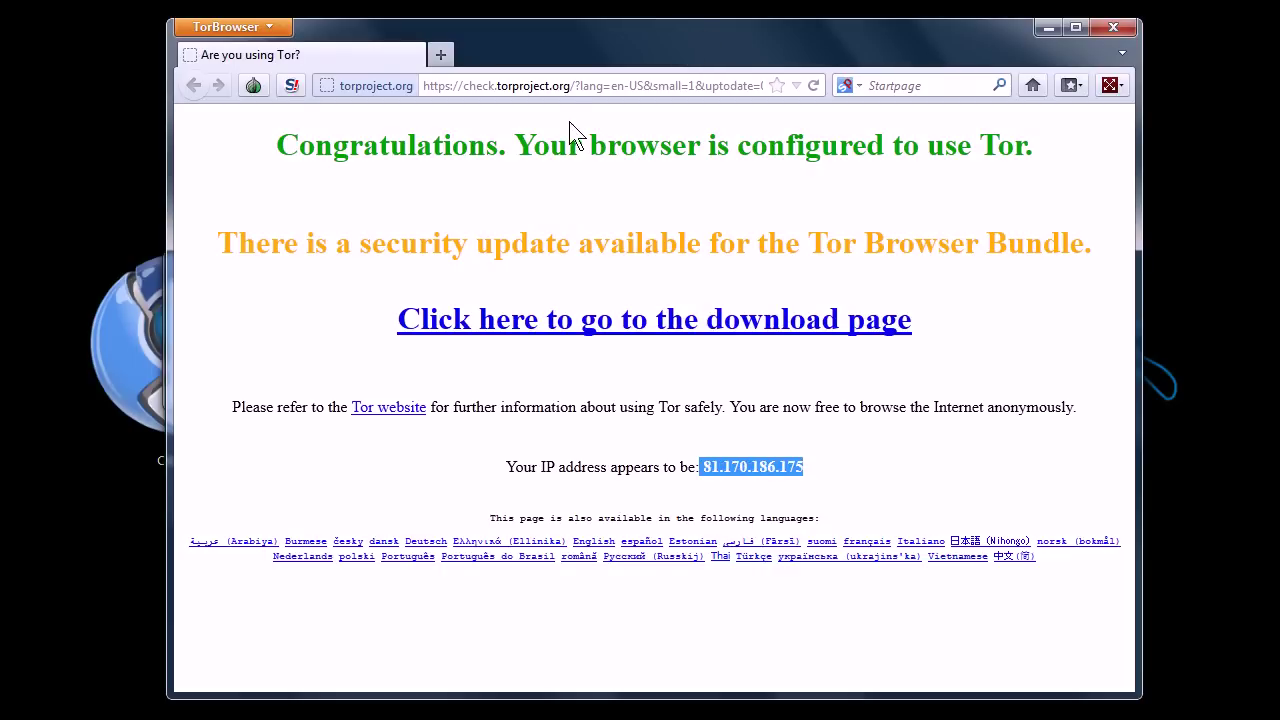
left_click(546, 87)
type("crai")
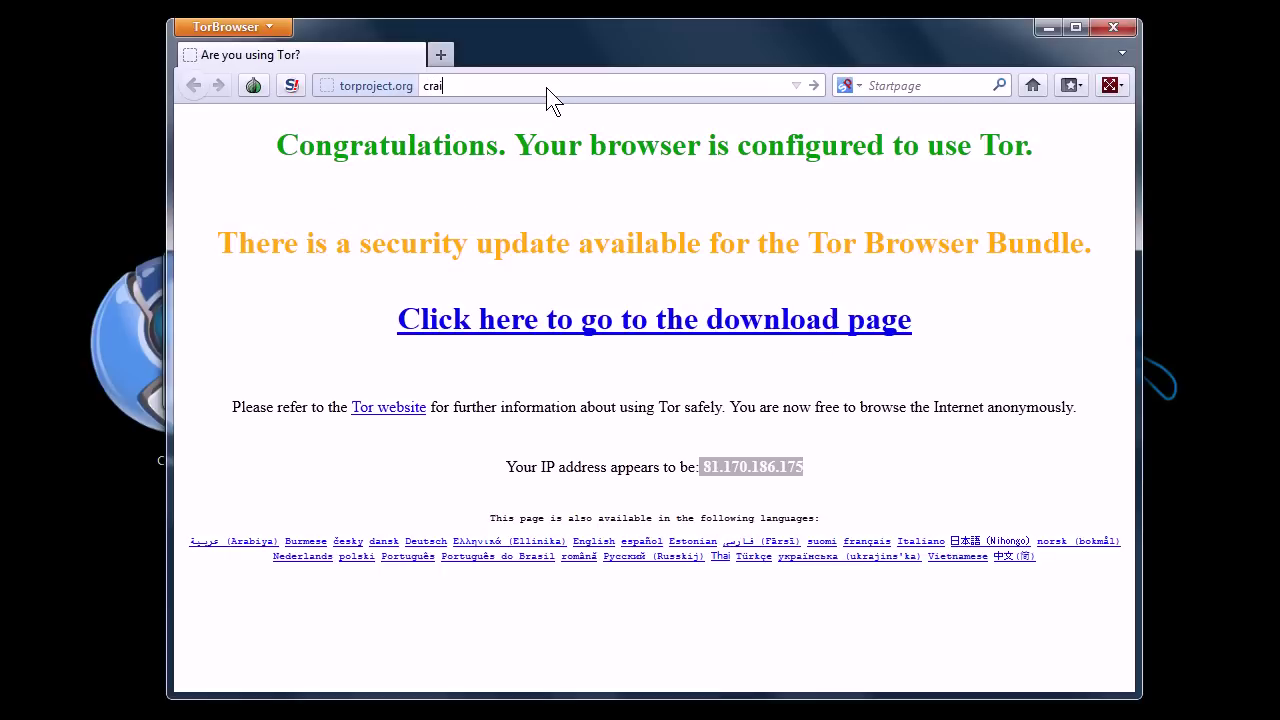
type("gslist.co")
type("m")
key("Return")
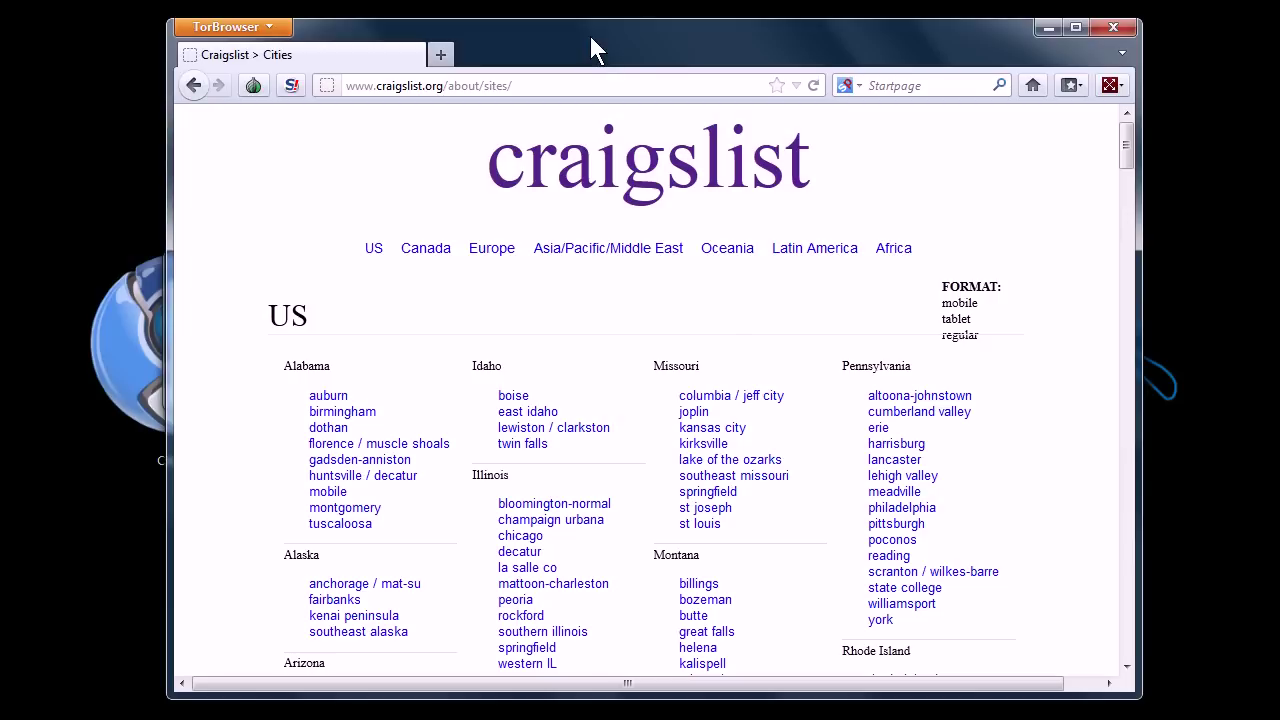
left_click(1113, 27)
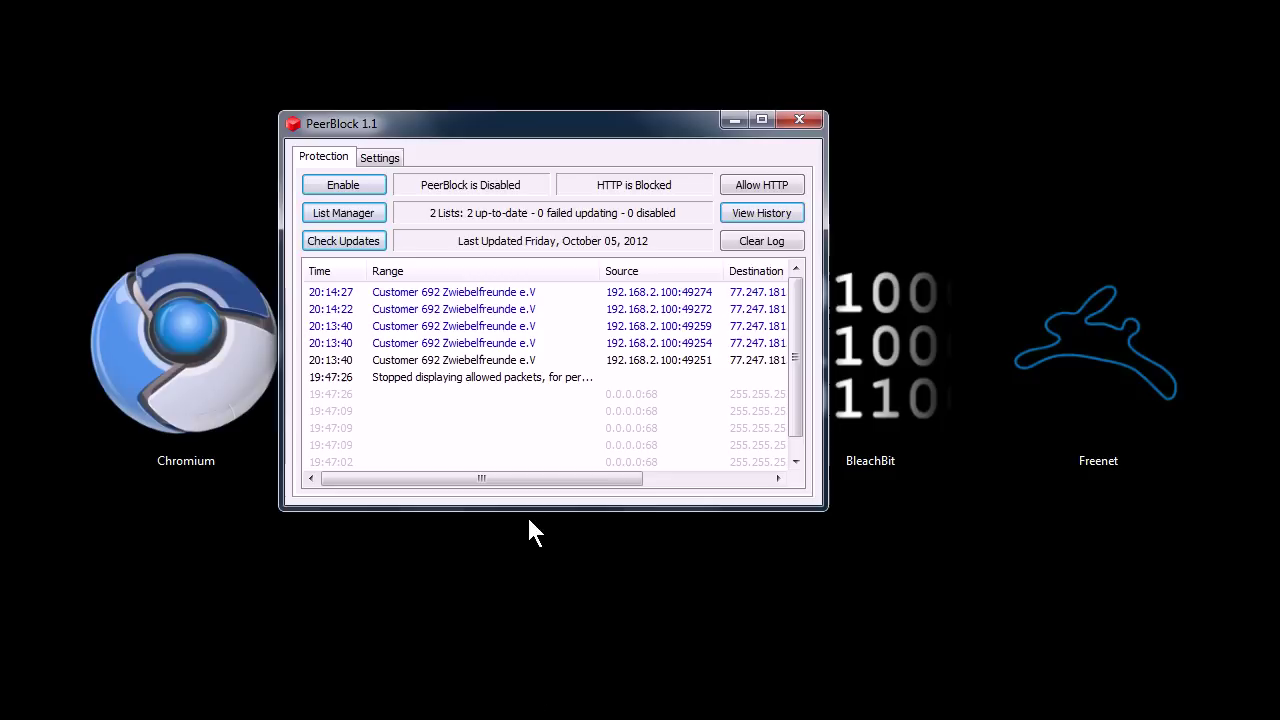
- Enable PeerBlock protection, blocking 812,521,142 IPs, and open its List Manager
left_click_drag(463, 122, 479, 131)
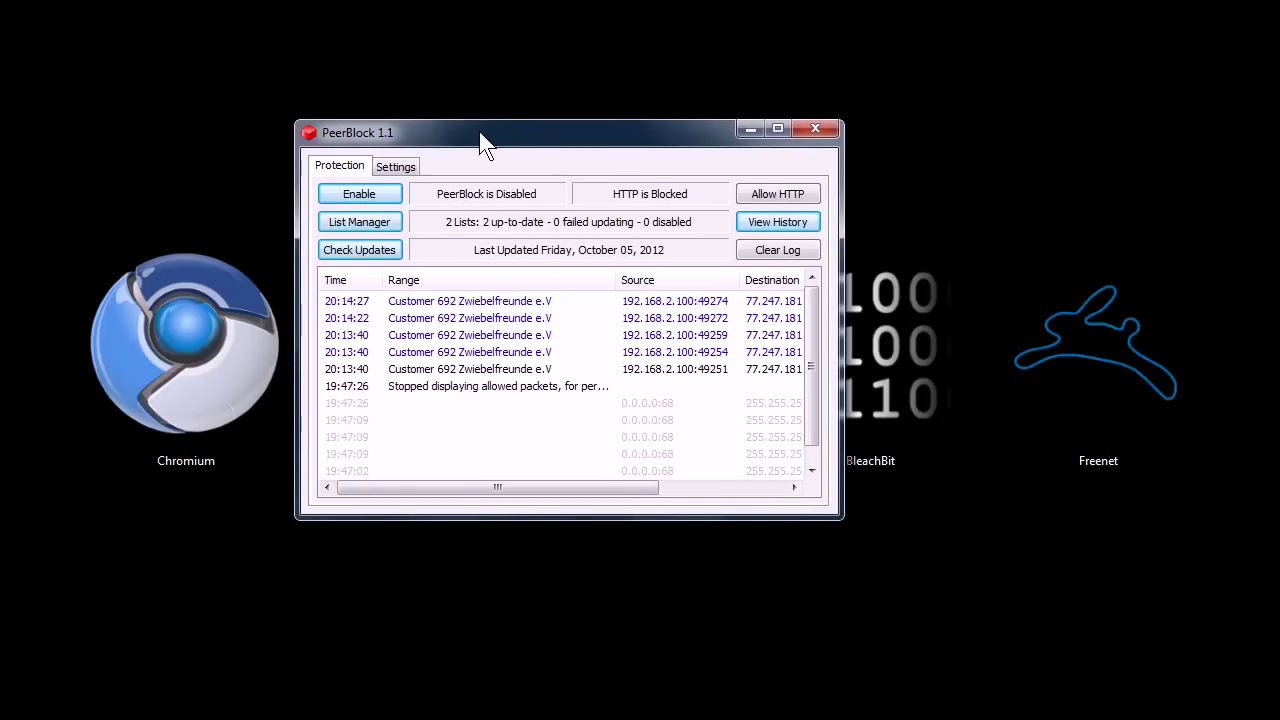
left_click(345, 197)
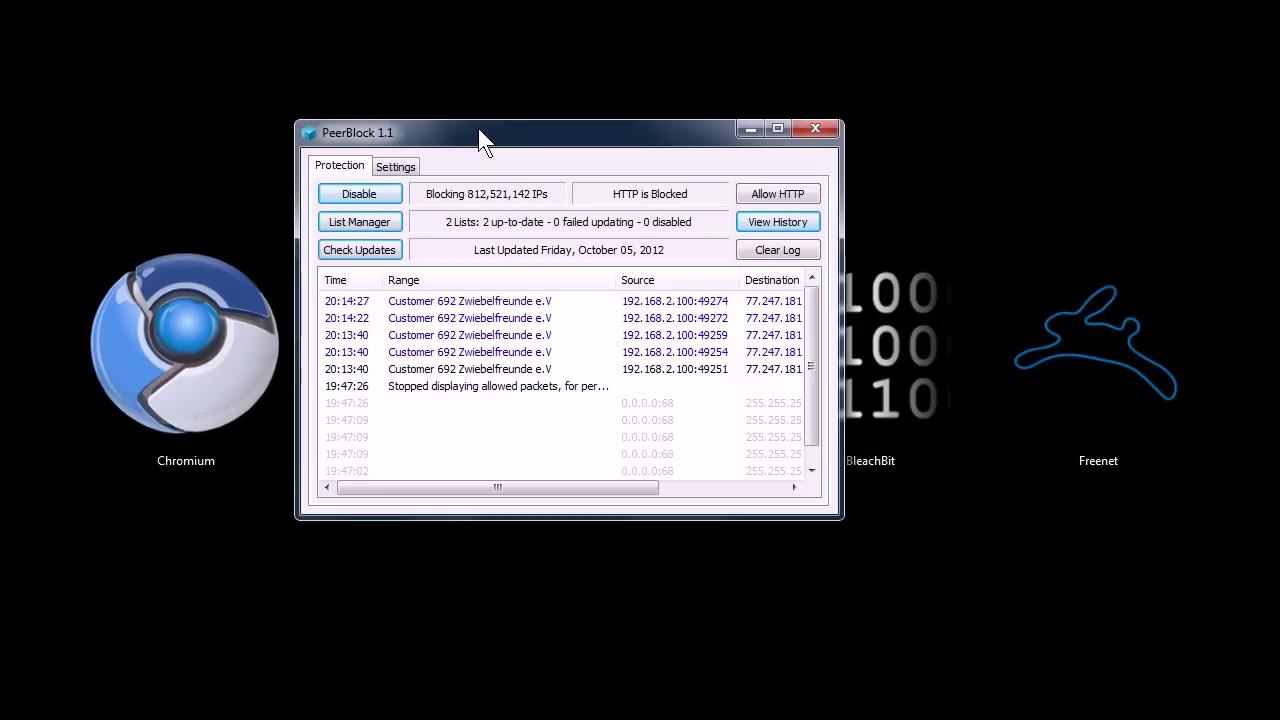
left_click_drag(498, 129, 492, 118)
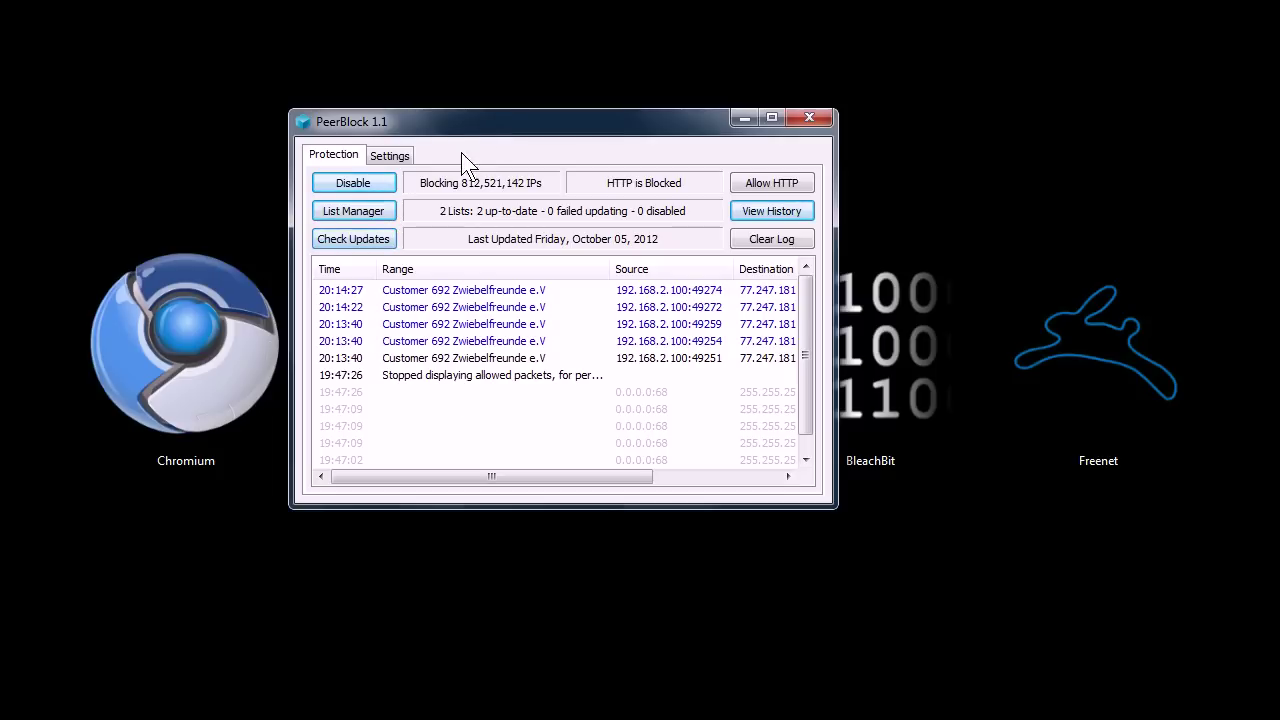
left_click(358, 210)
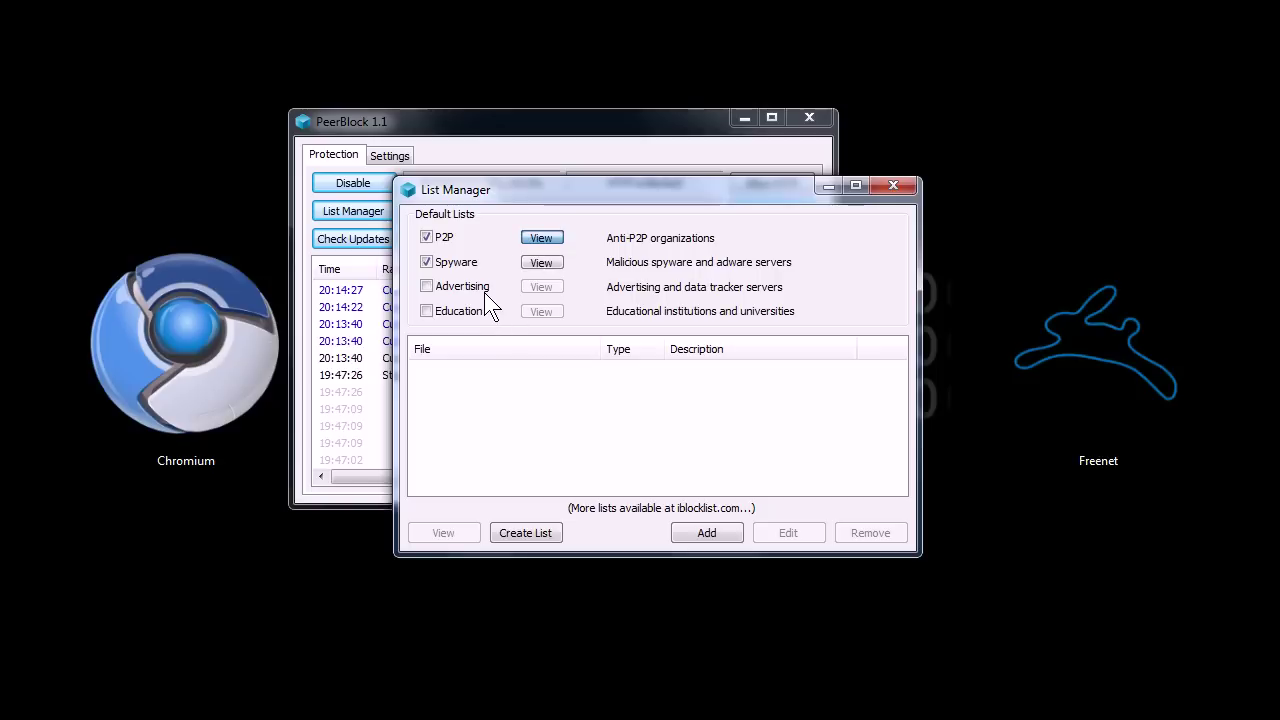
- Browse the P2P blocklist's IP ranges, then close the list viewer and List Manager
key("Return")
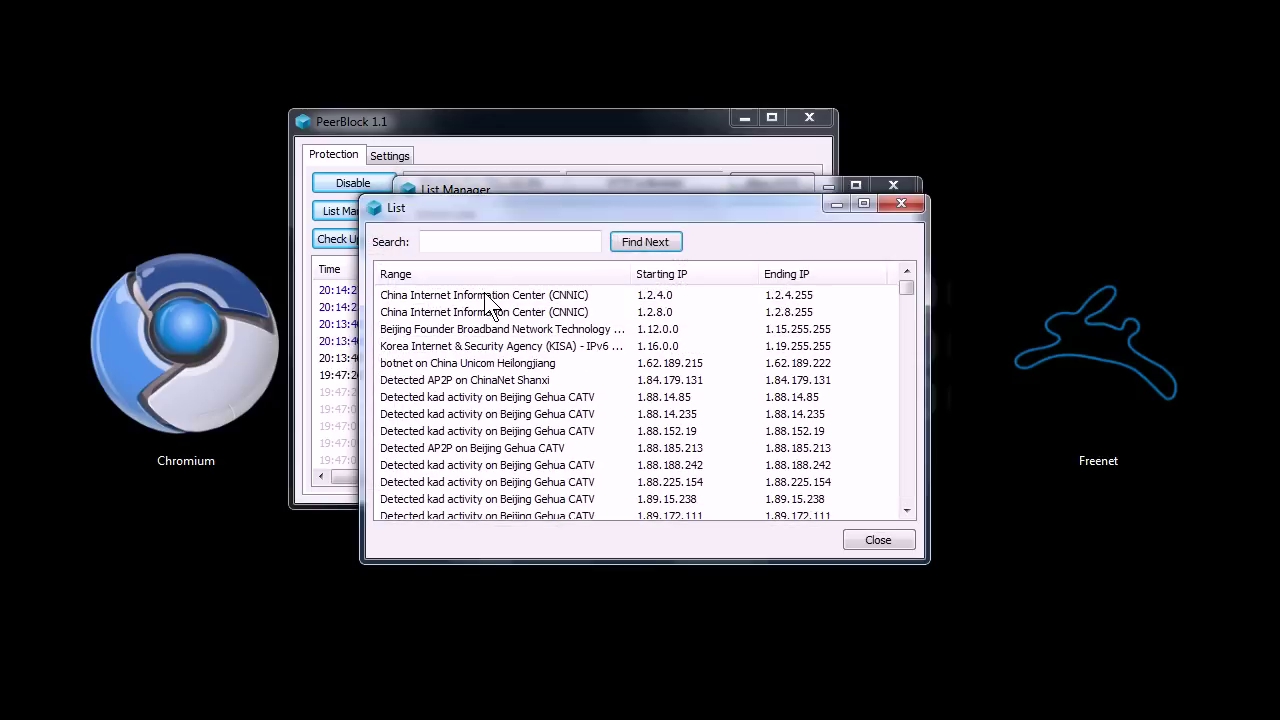
left_click_drag(907, 288, 907, 310)
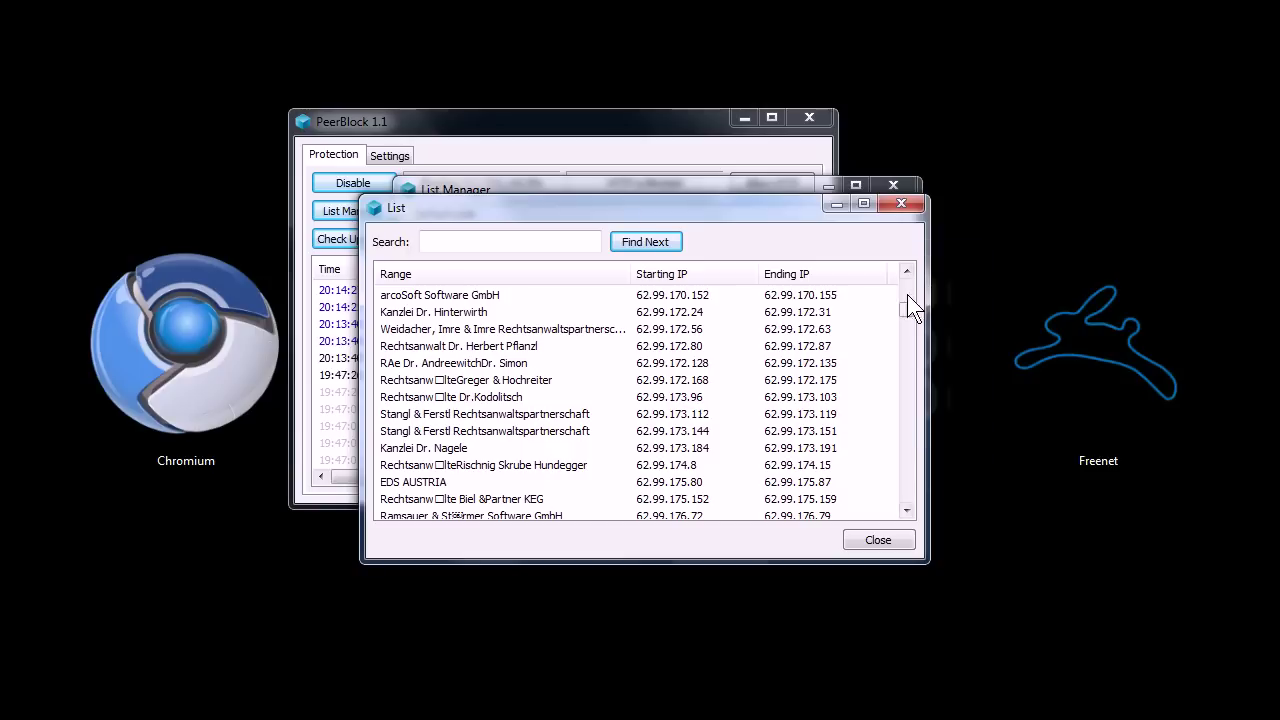
left_click_drag(906, 303, 908, 306)
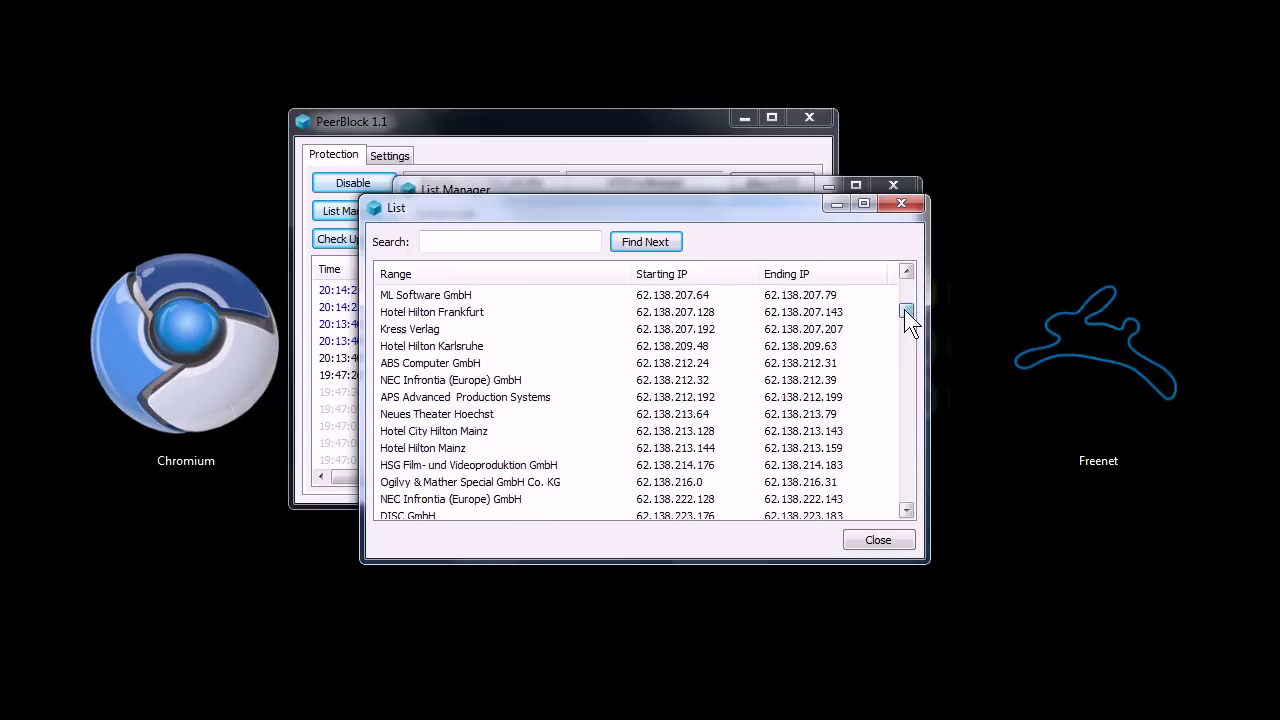
left_click(902, 205)
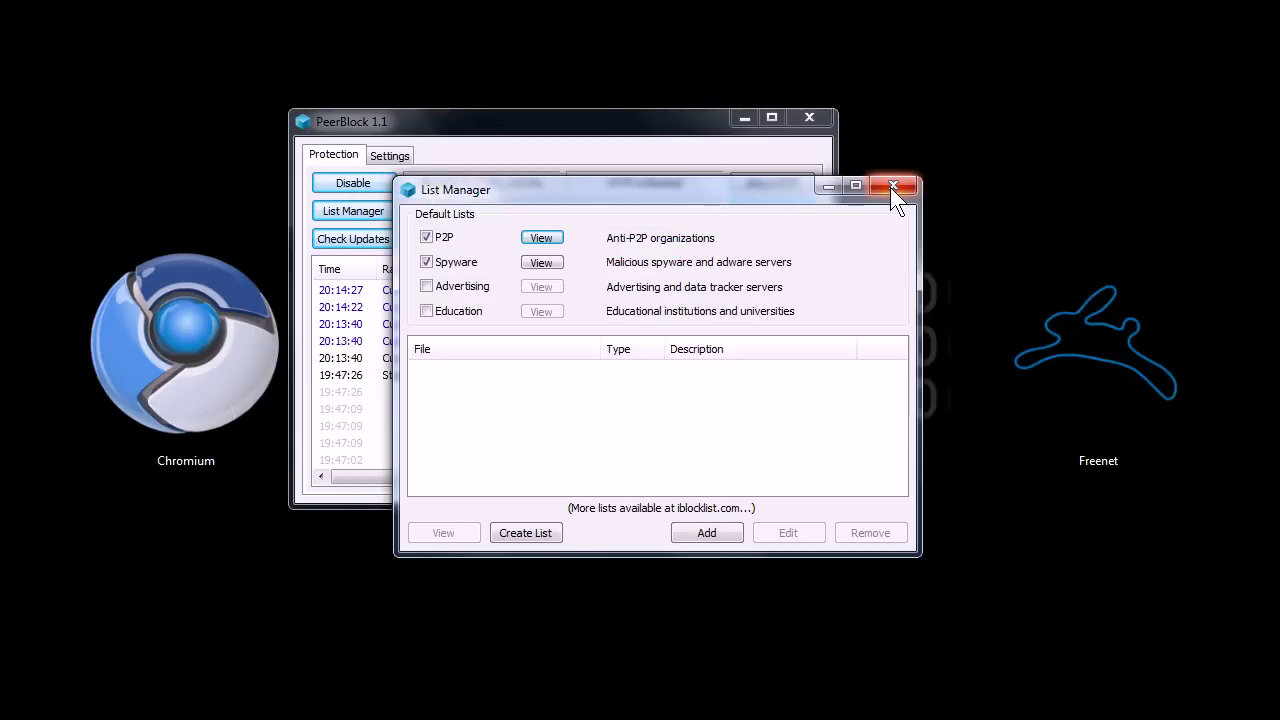
left_click(893, 187)
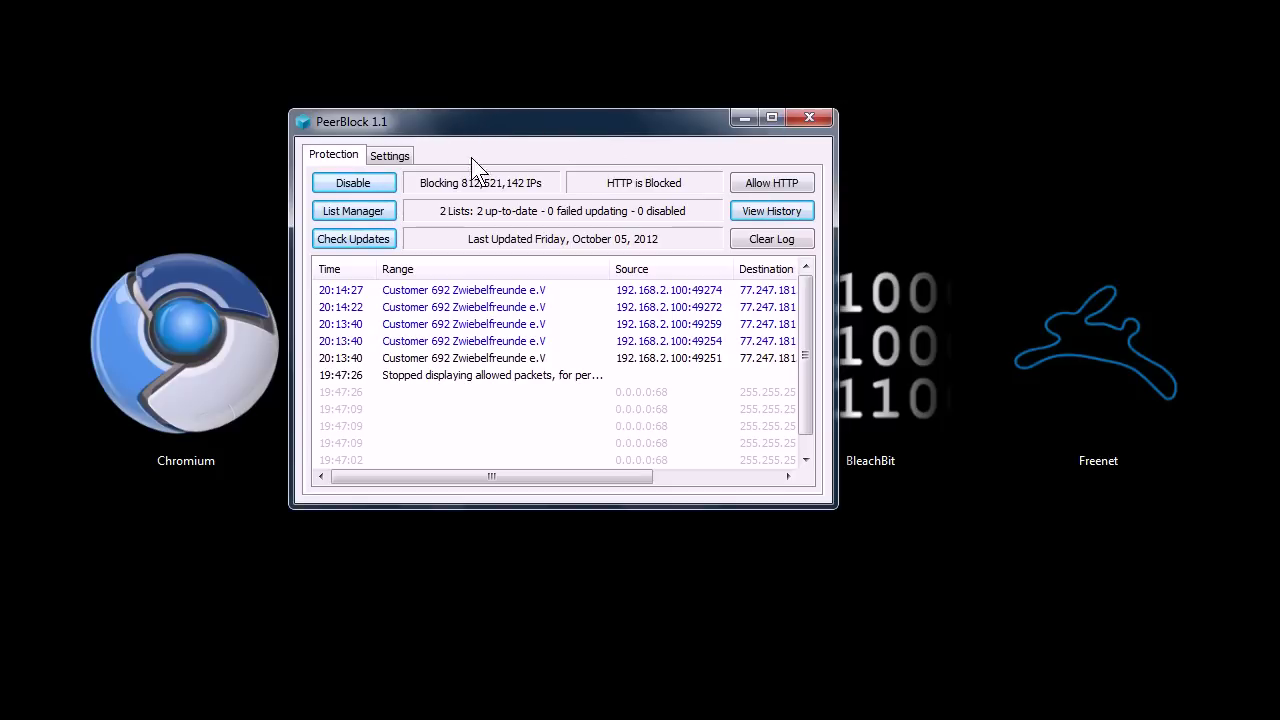
- Turn PeerBlock protection back off and tick Chromium for cleaning in BleachBit
left_click(345, 182)
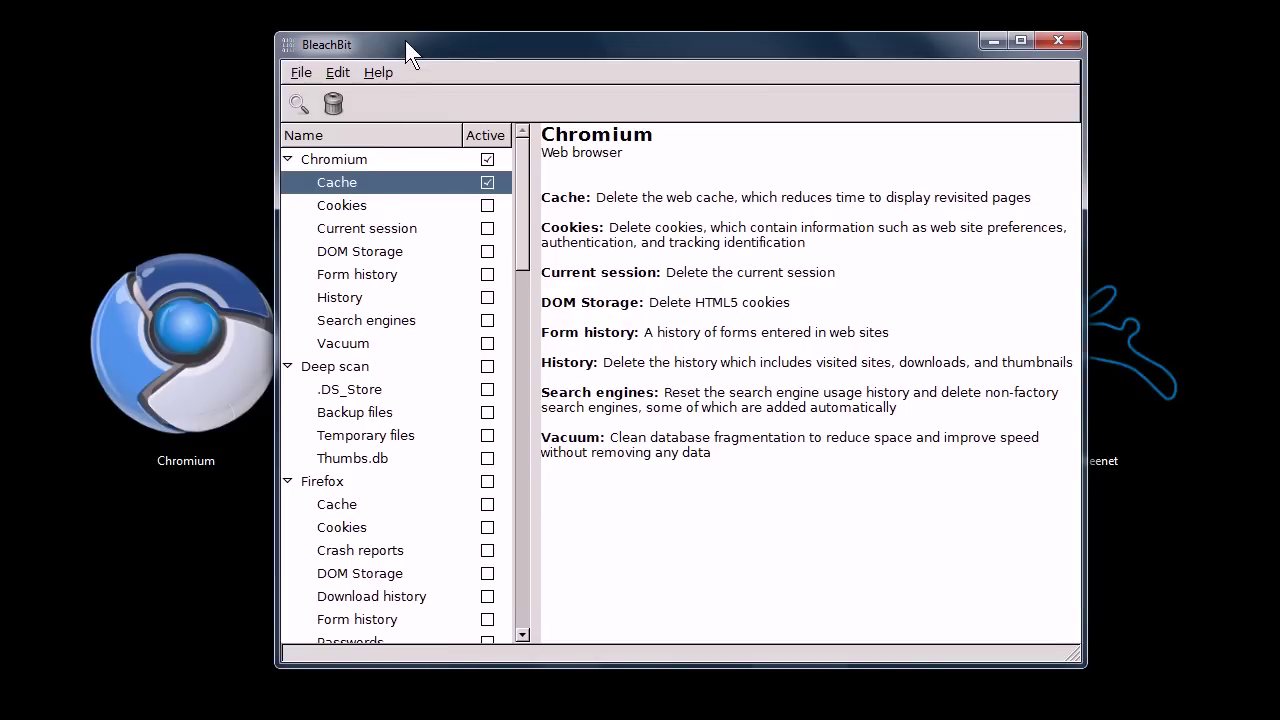
left_click_drag(405, 40, 401, 47)
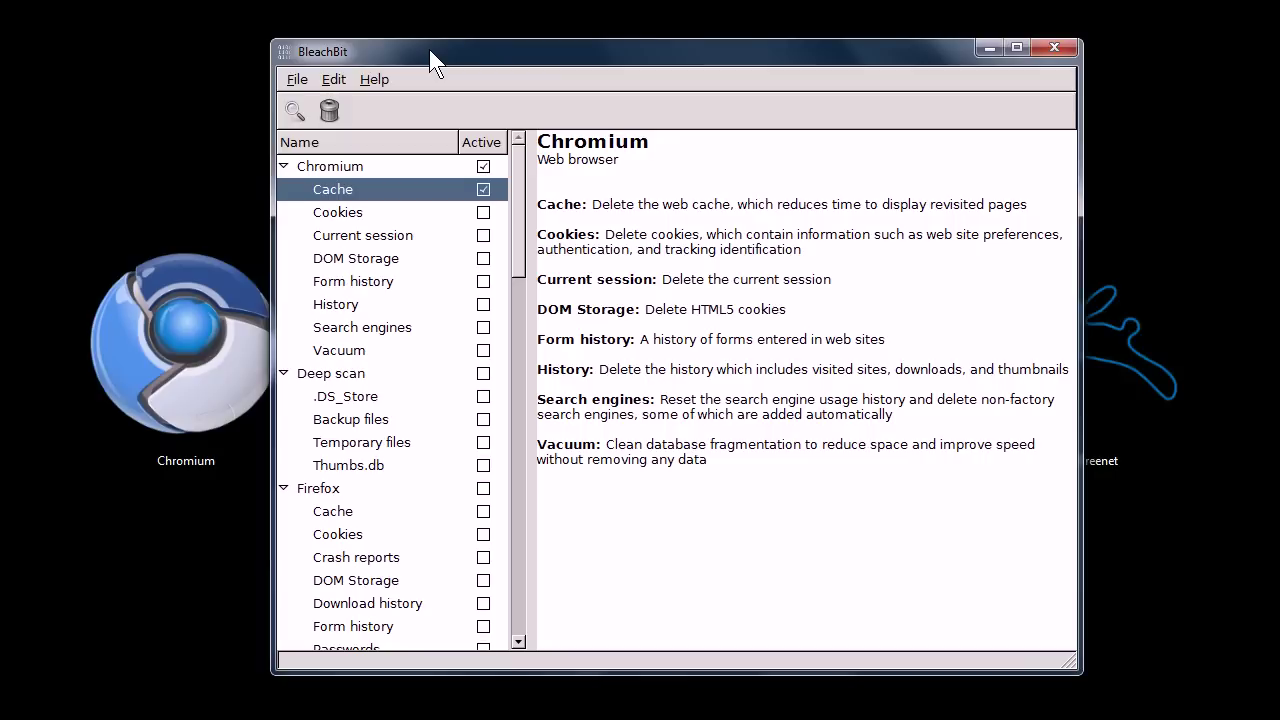
scroll(519, 162, "down", 1)
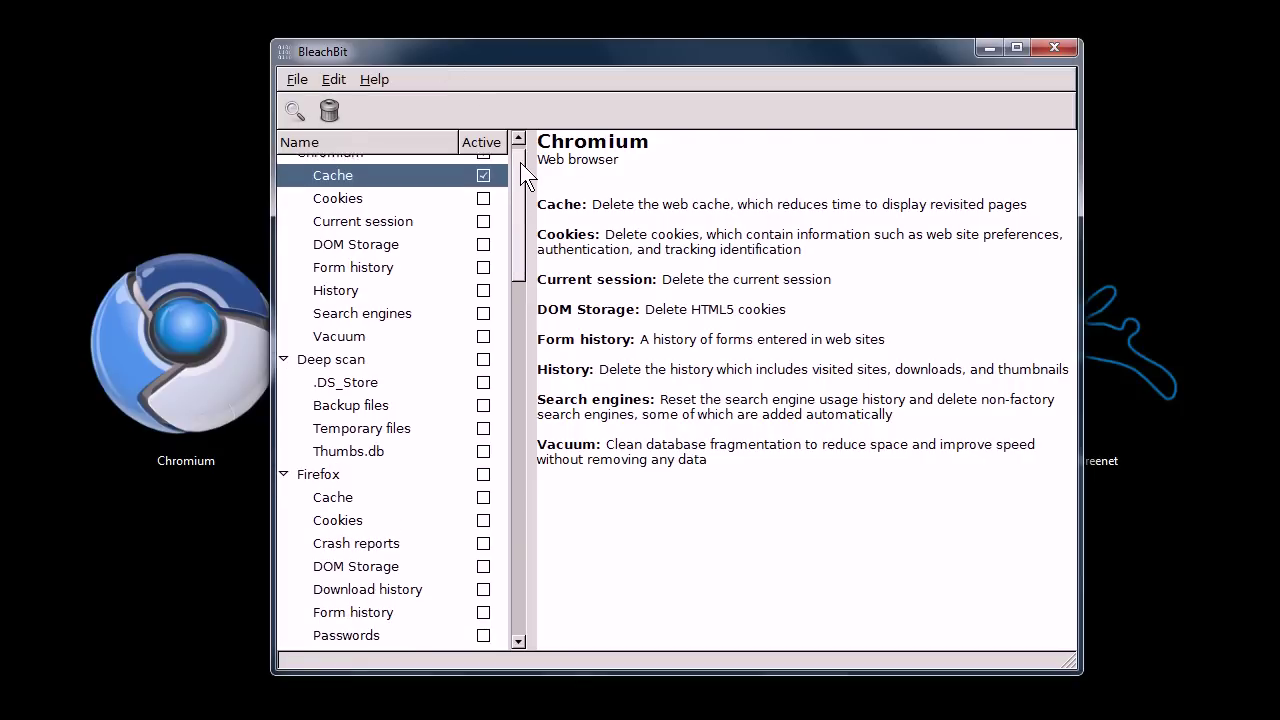
scroll(490, 164, "up", 1)
left_click(483, 166)
- Collapse the Chromium, Deep scan, Firefox, Flash, Google Chrome and Internet Explorer categories
left_click(283, 166)
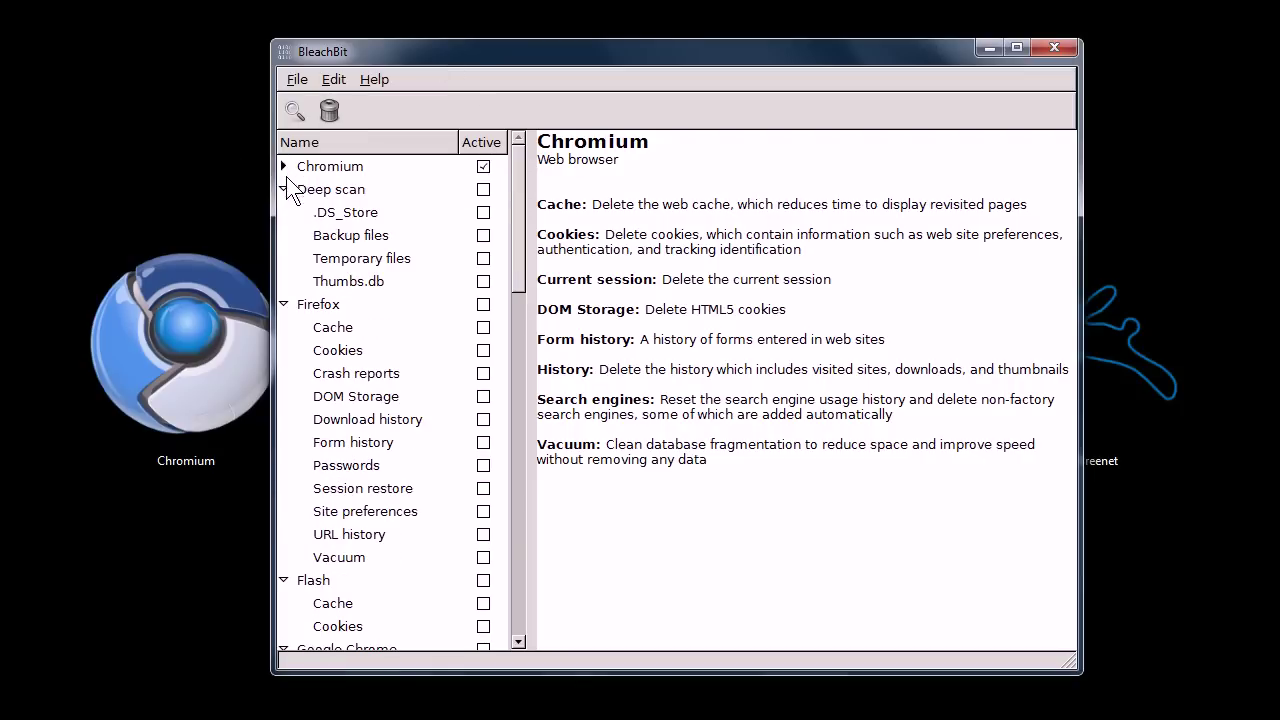
left_click(283, 189)
left_click(283, 212)
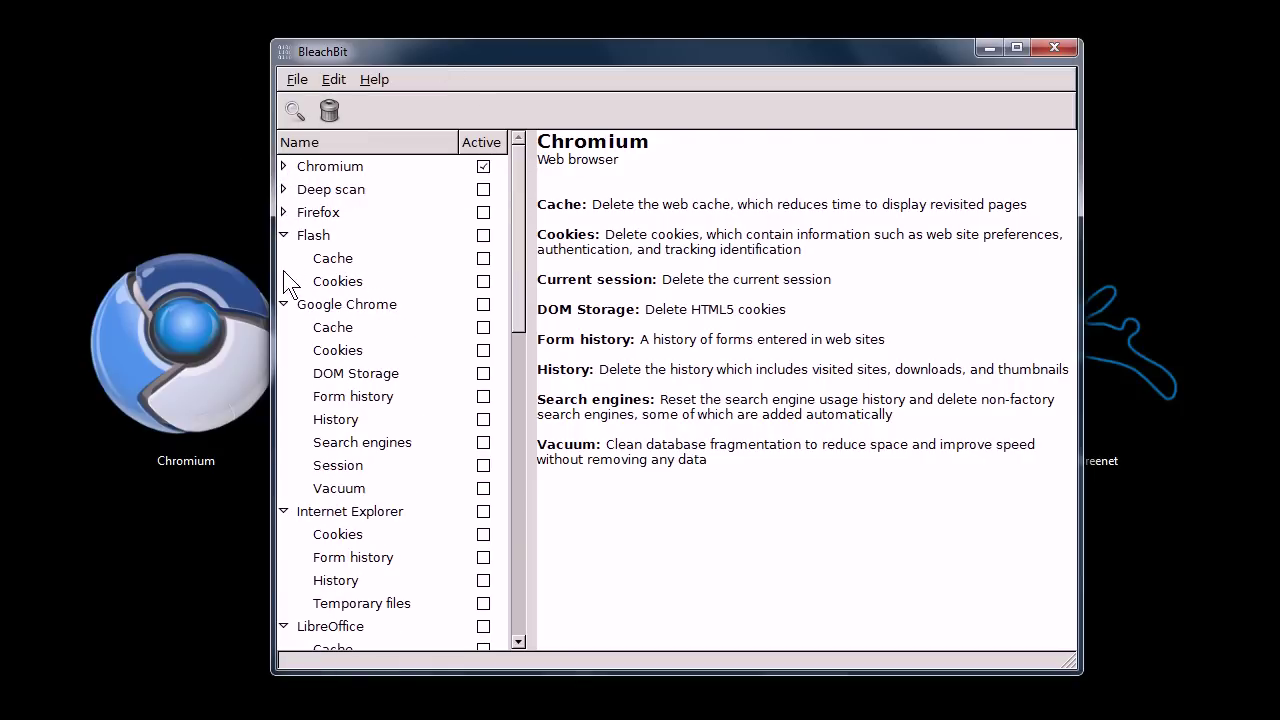
left_click(283, 235)
left_click(283, 258)
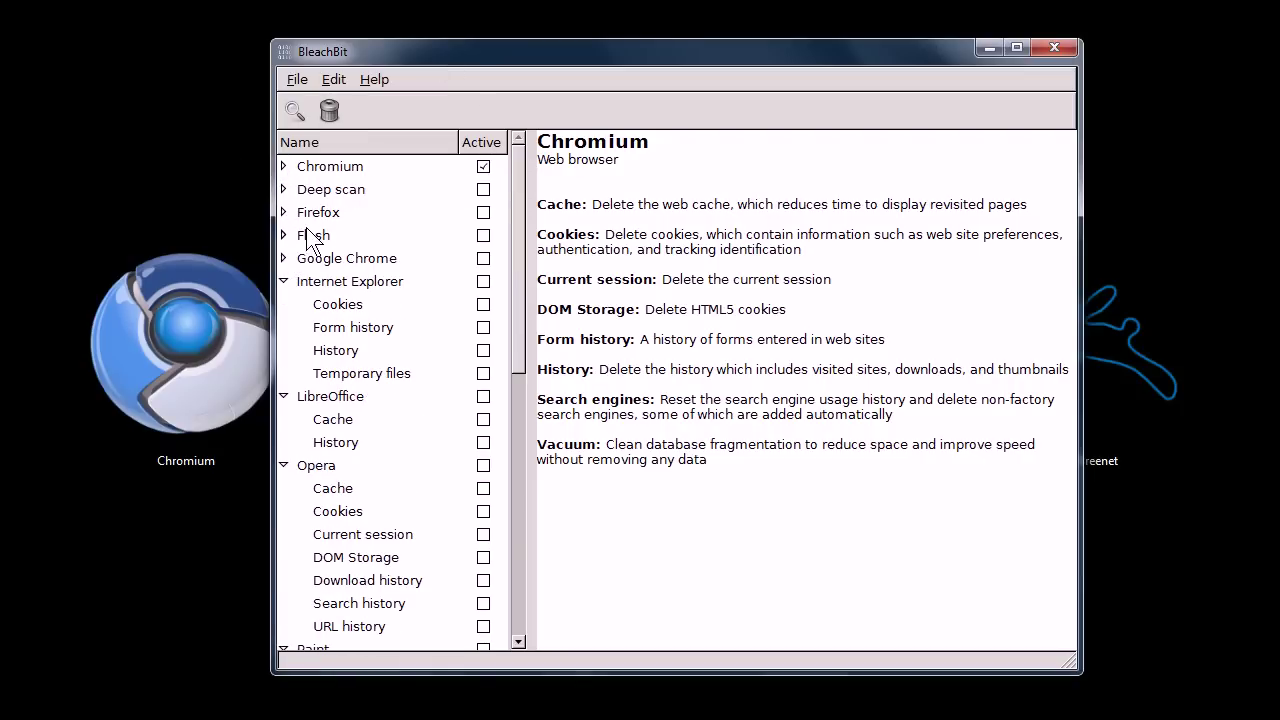
left_click(283, 281)
- Collapse LibreOffice, Opera, Paint, System, Thunderbird, VLC media player and Windows Explorer categories
left_click(283, 304)
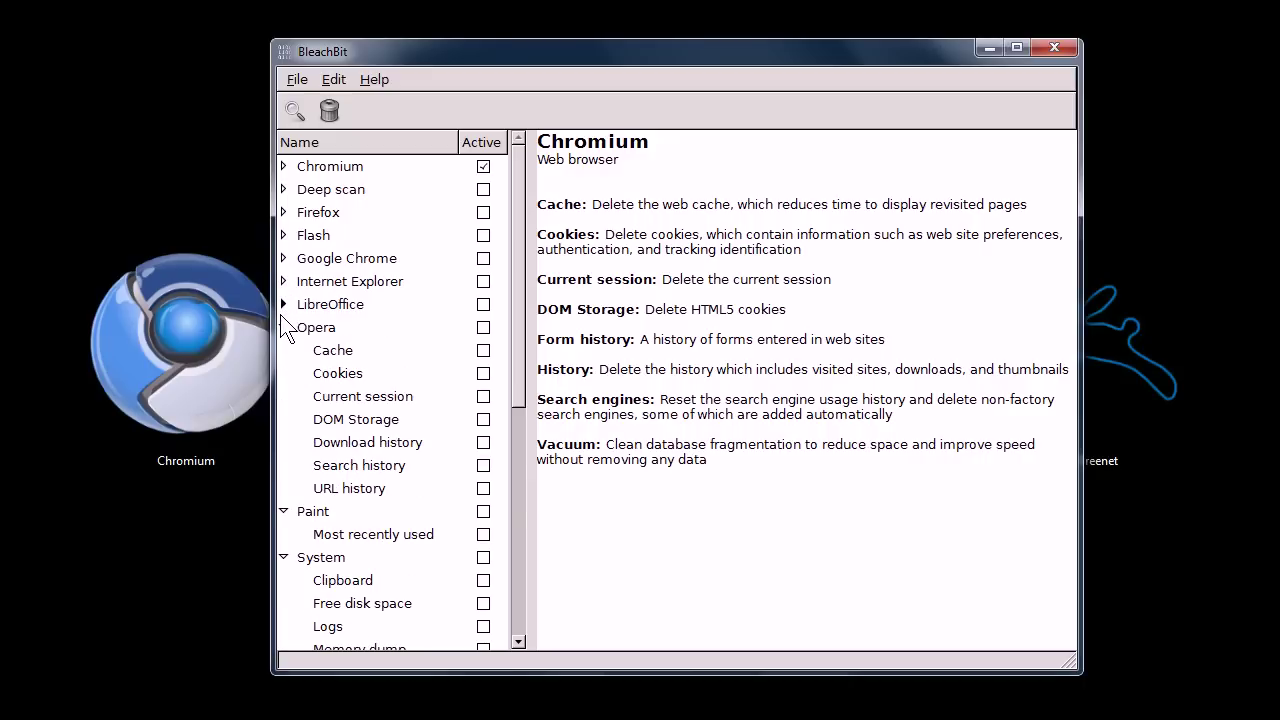
left_click(283, 327)
left_click(283, 350)
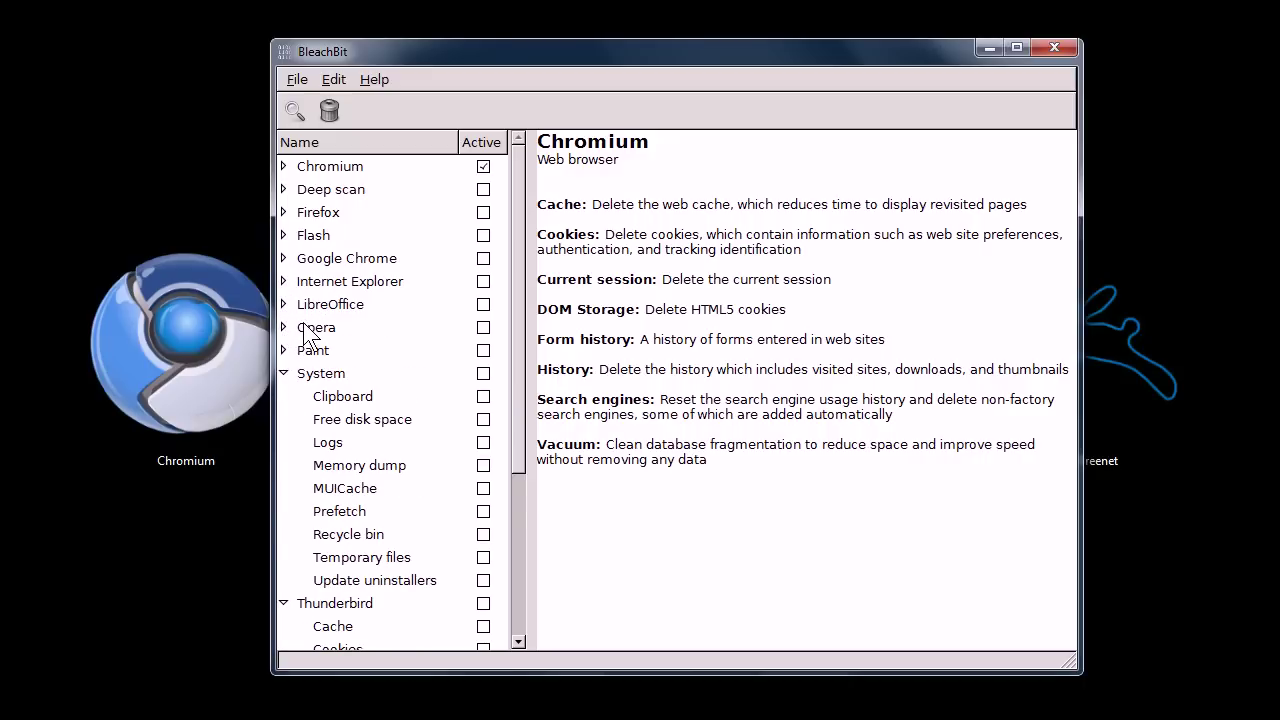
left_click(283, 373)
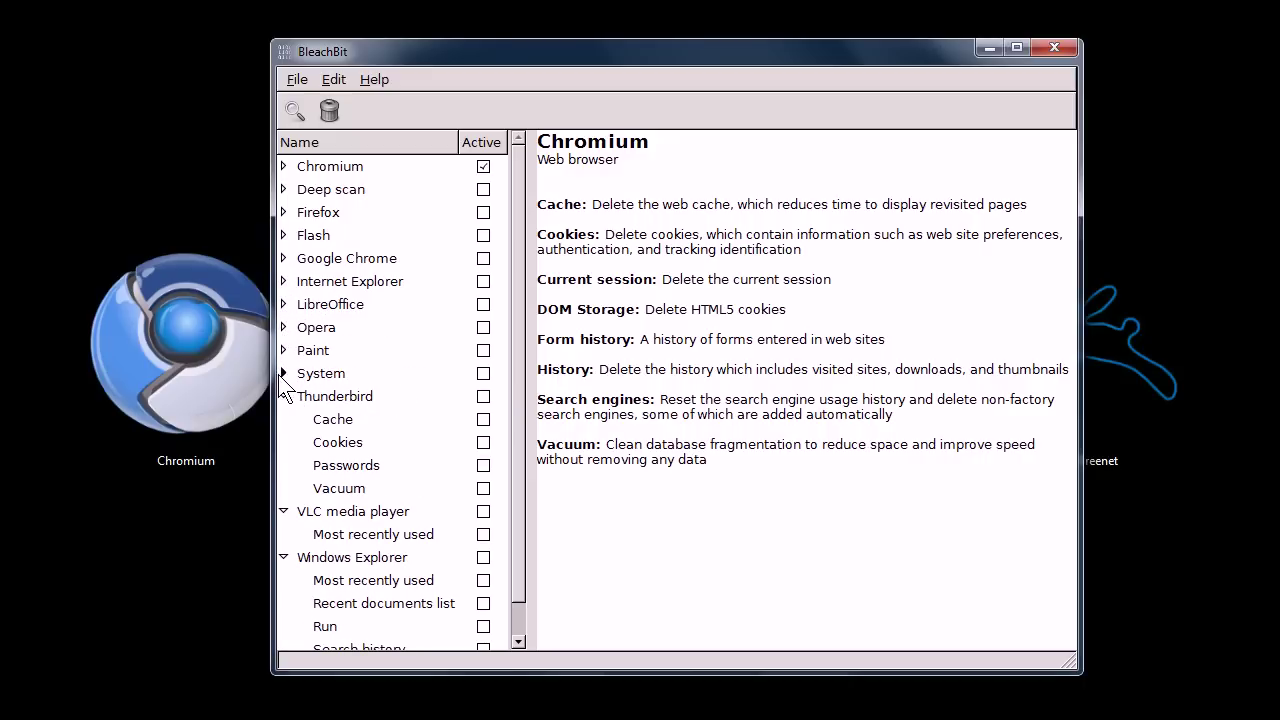
left_click(284, 373)
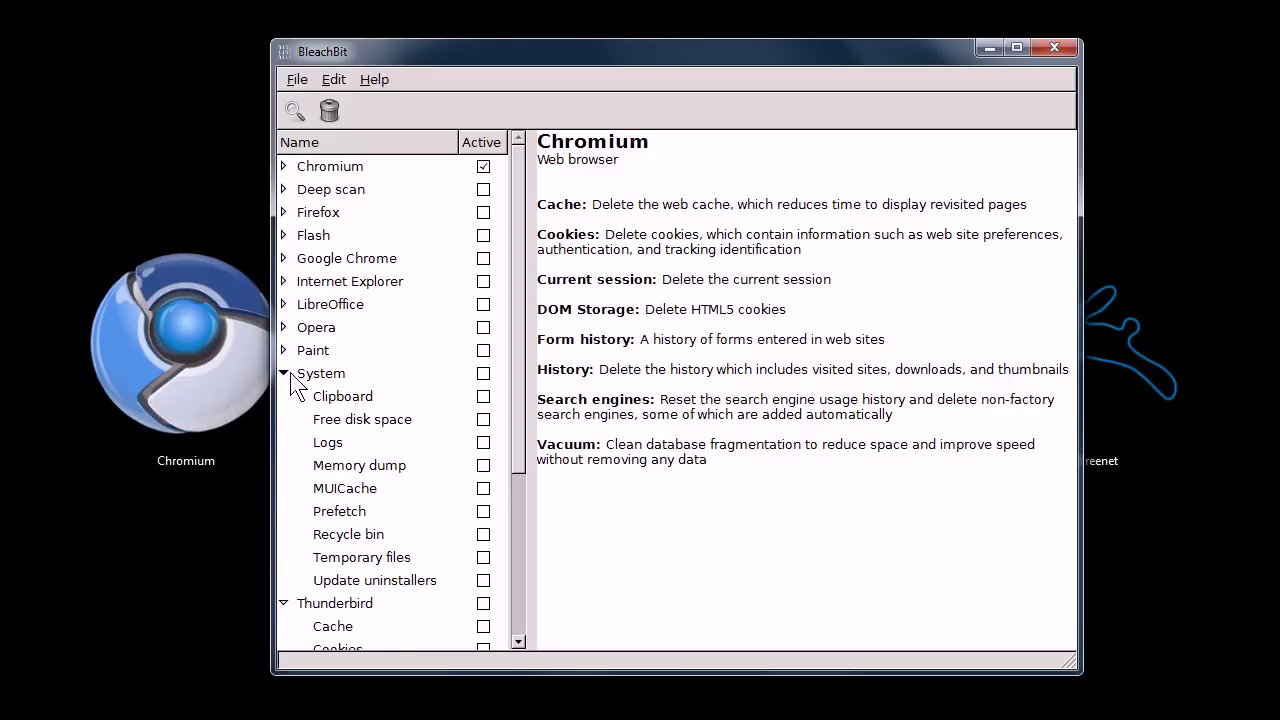
left_click(284, 373)
left_click(284, 396)
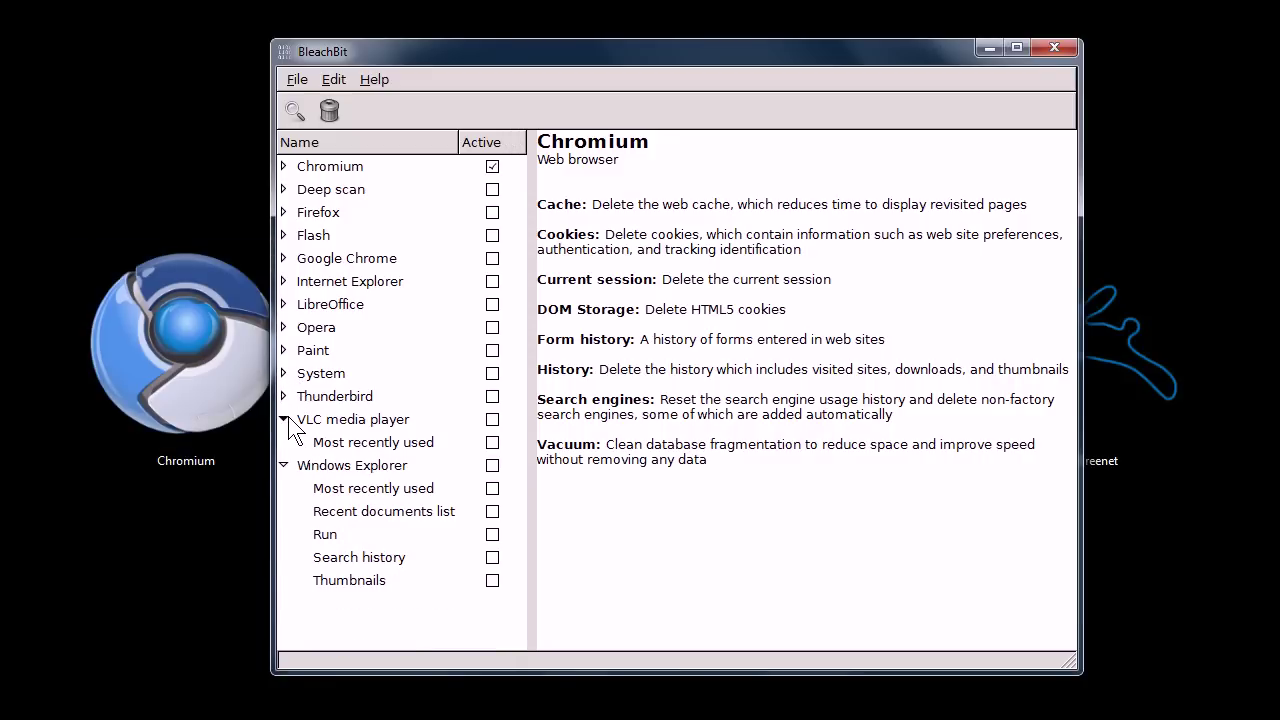
left_click(284, 419)
left_click(284, 442)
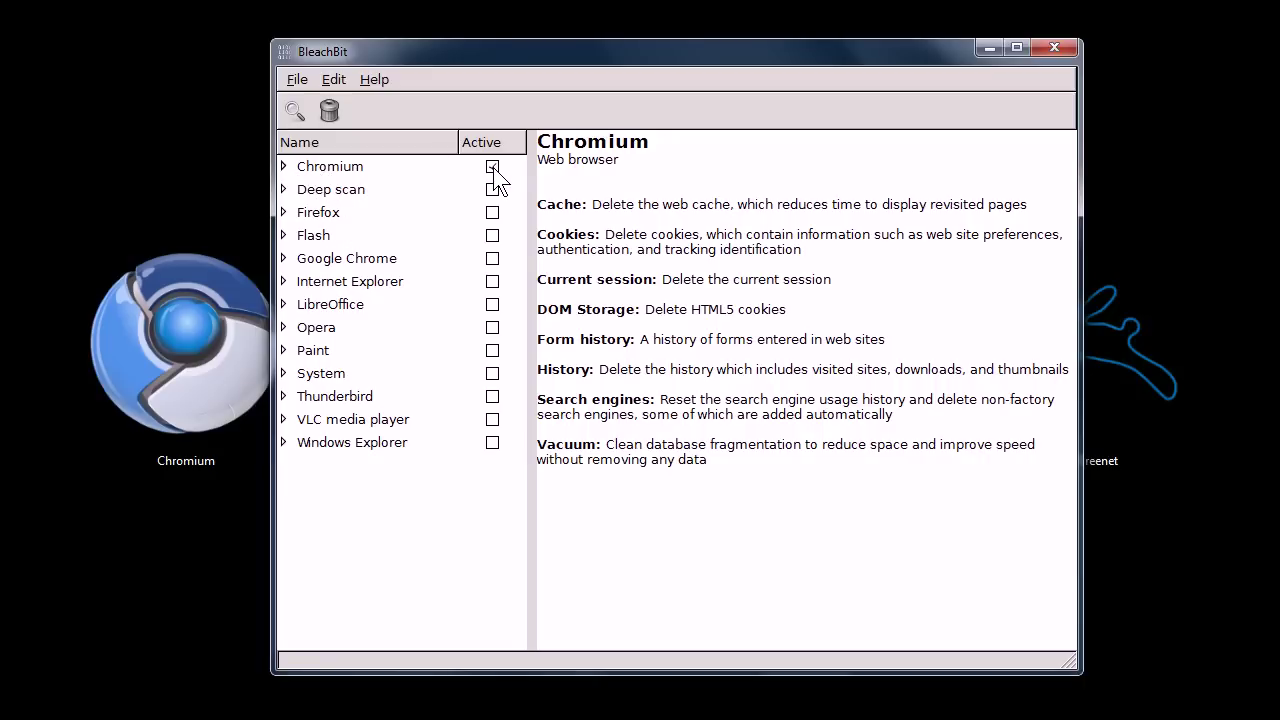
- Try deleting all Chromium data, which fails while Chromium runs, then untick Chromium
left_click(284, 166)
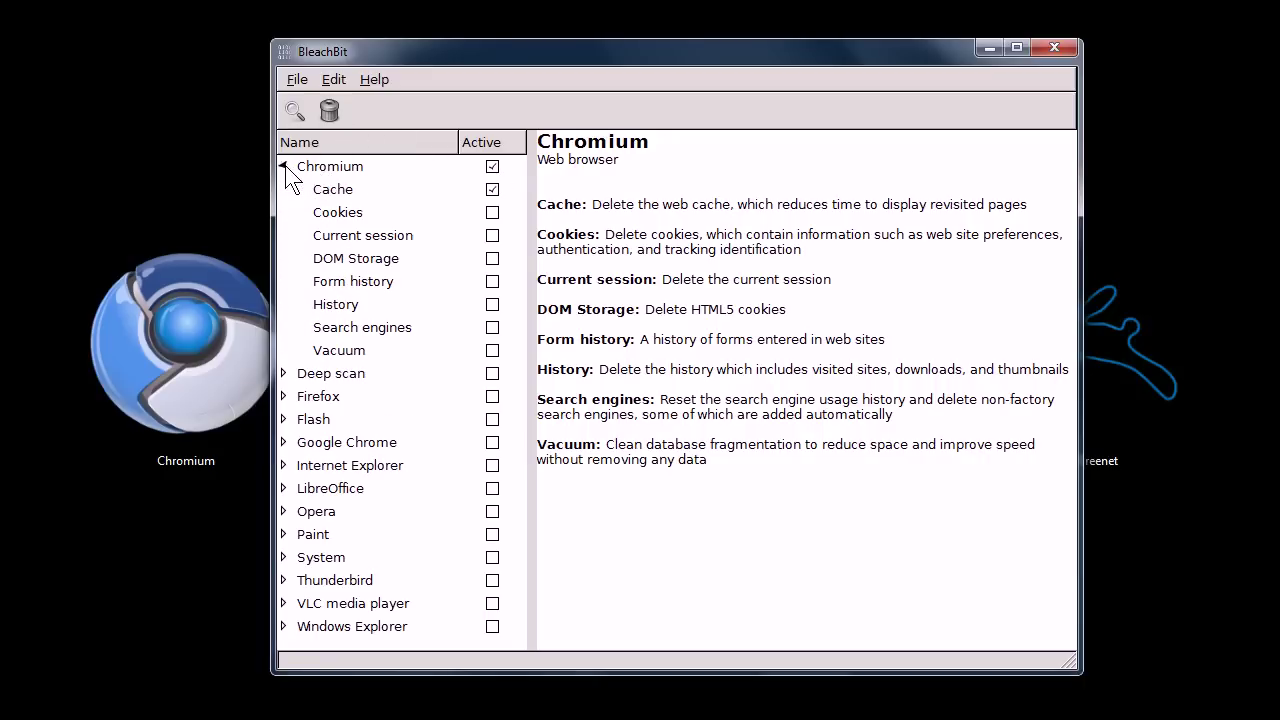
left_click(492, 167)
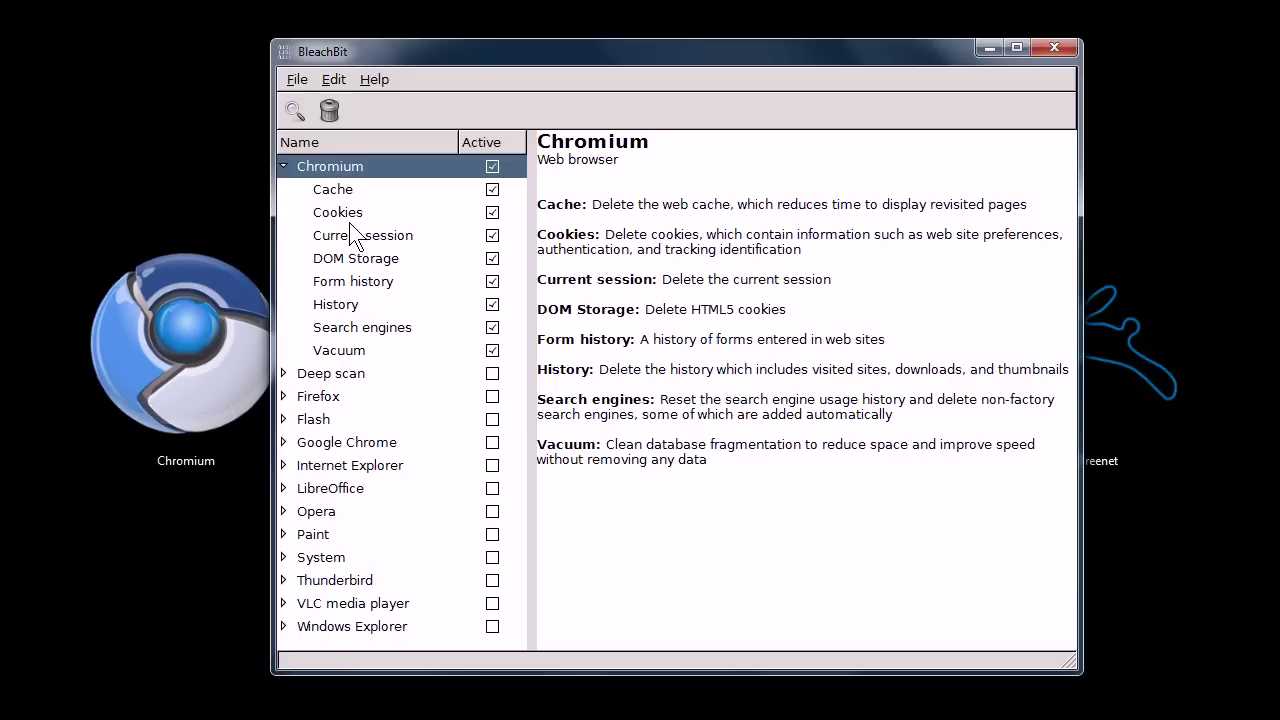
left_click(330, 108)
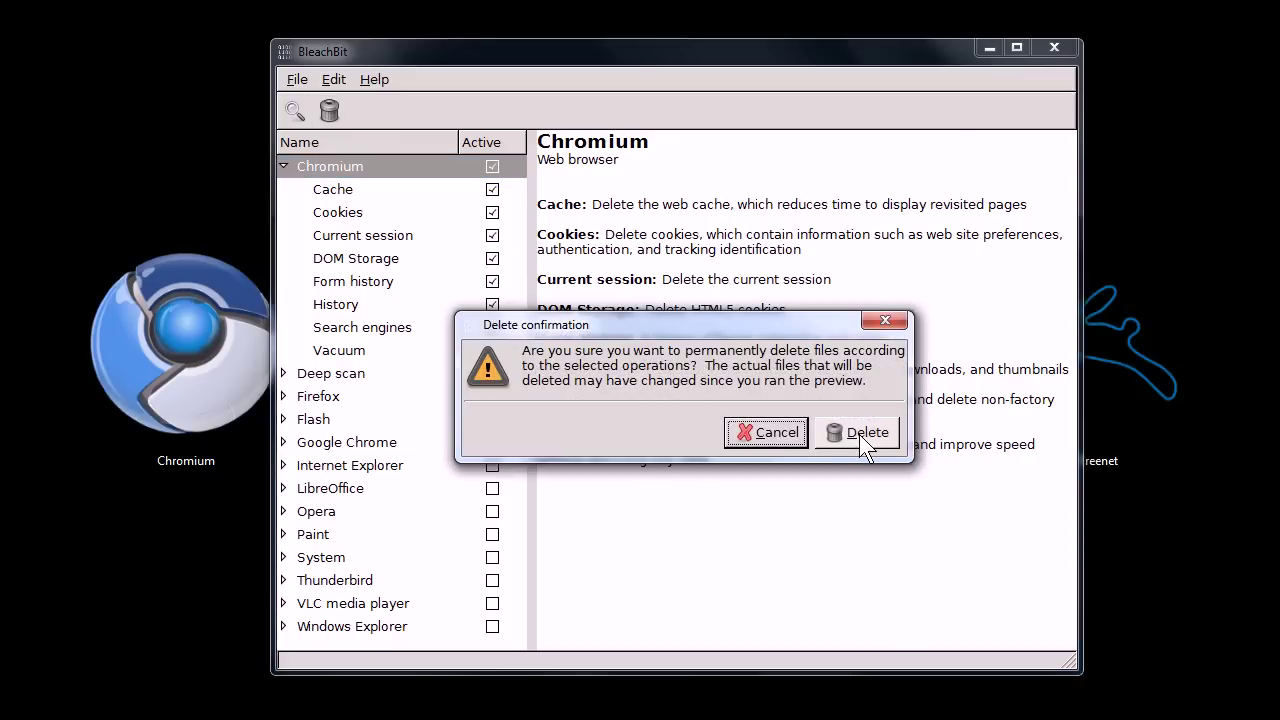
left_click(859, 434)
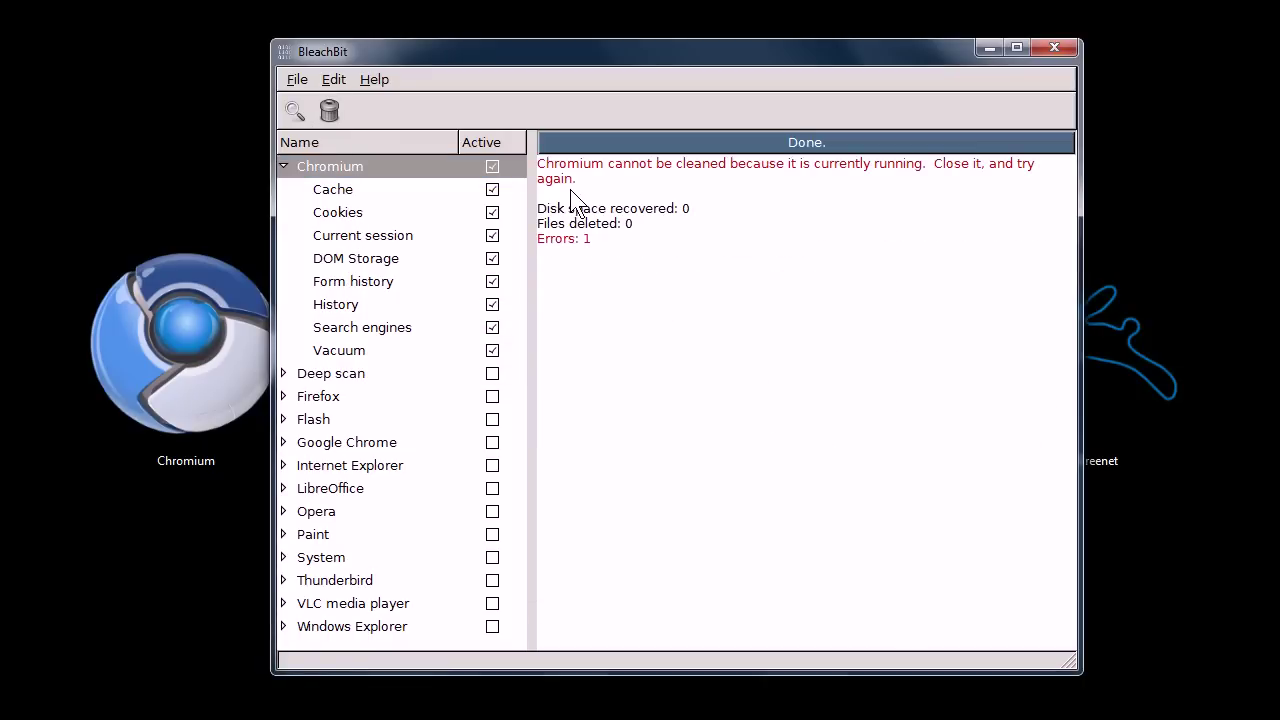
left_click(492, 166)
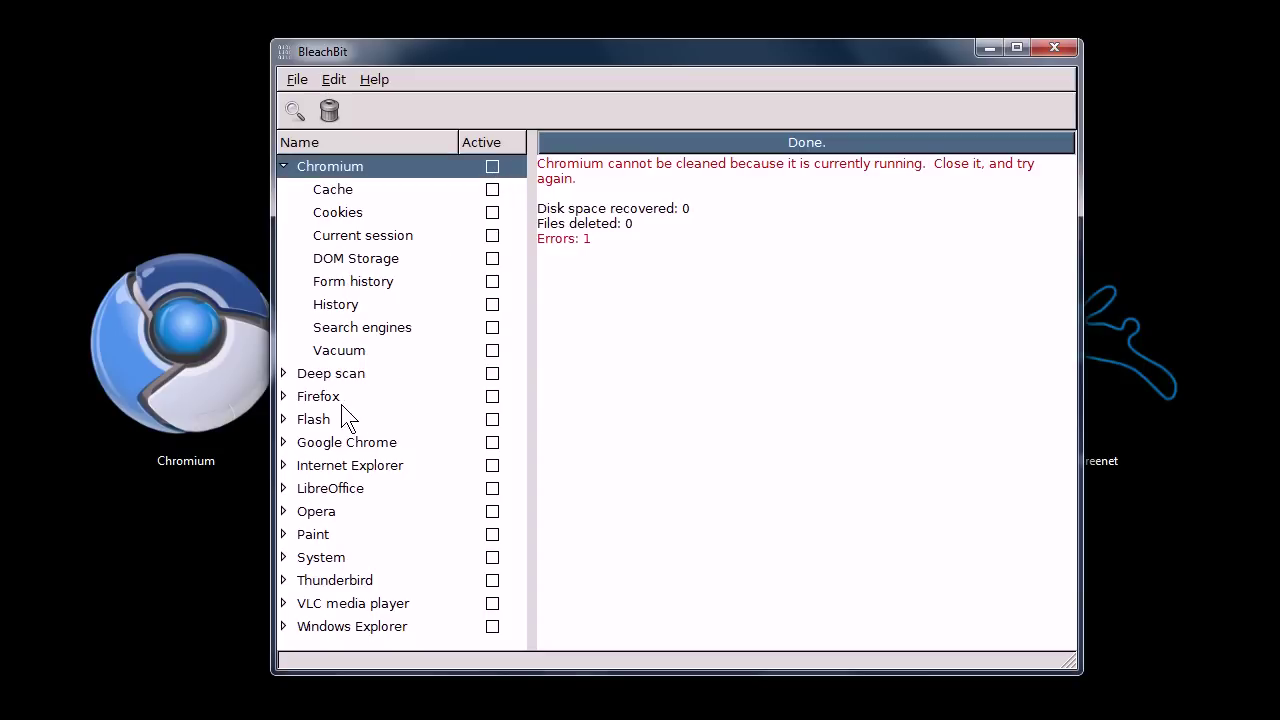
- Tick Firefox and delete all its data, freeing 64.9MB from 450 files
left_click(490, 396)
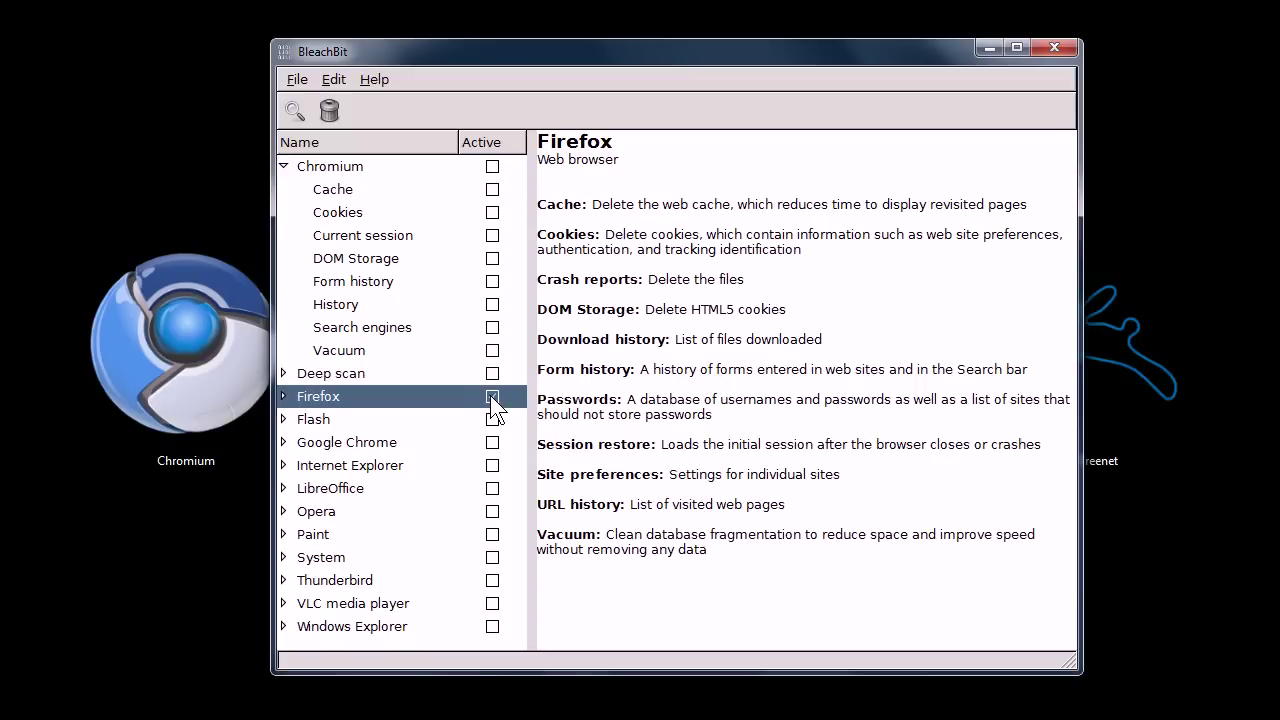
left_click(283, 397)
left_click(329, 110)
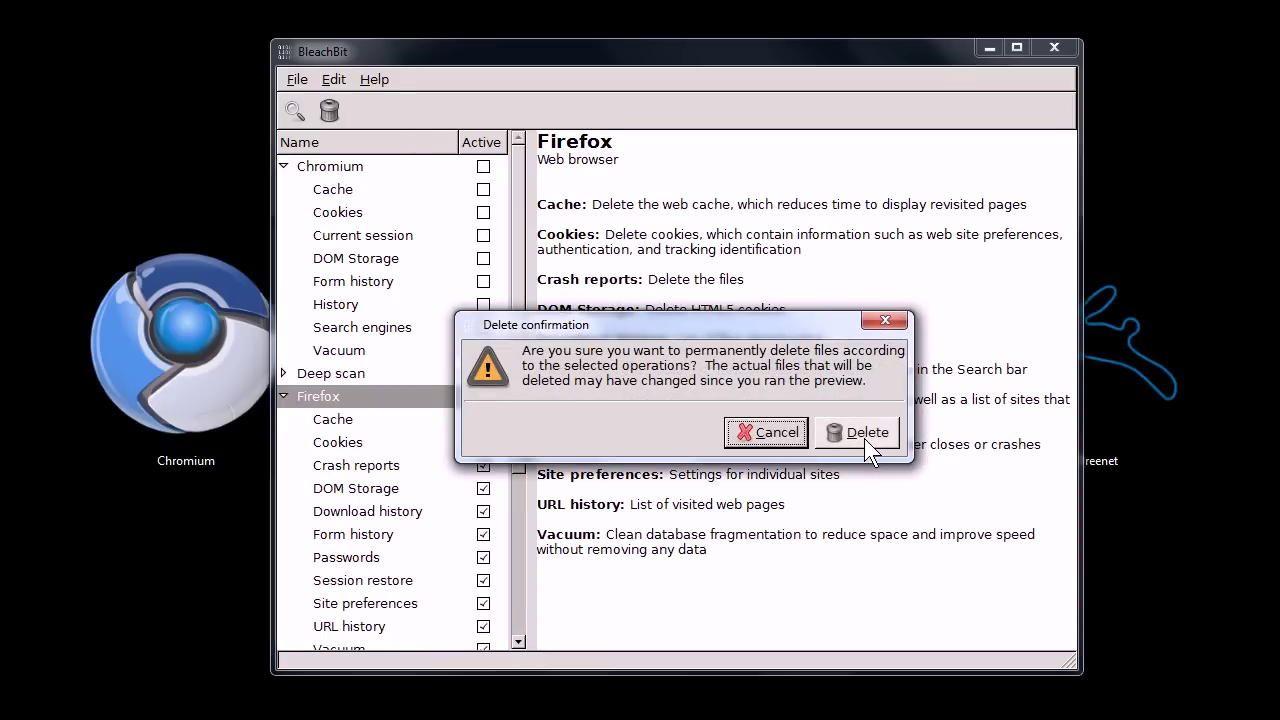
left_click(864, 433)
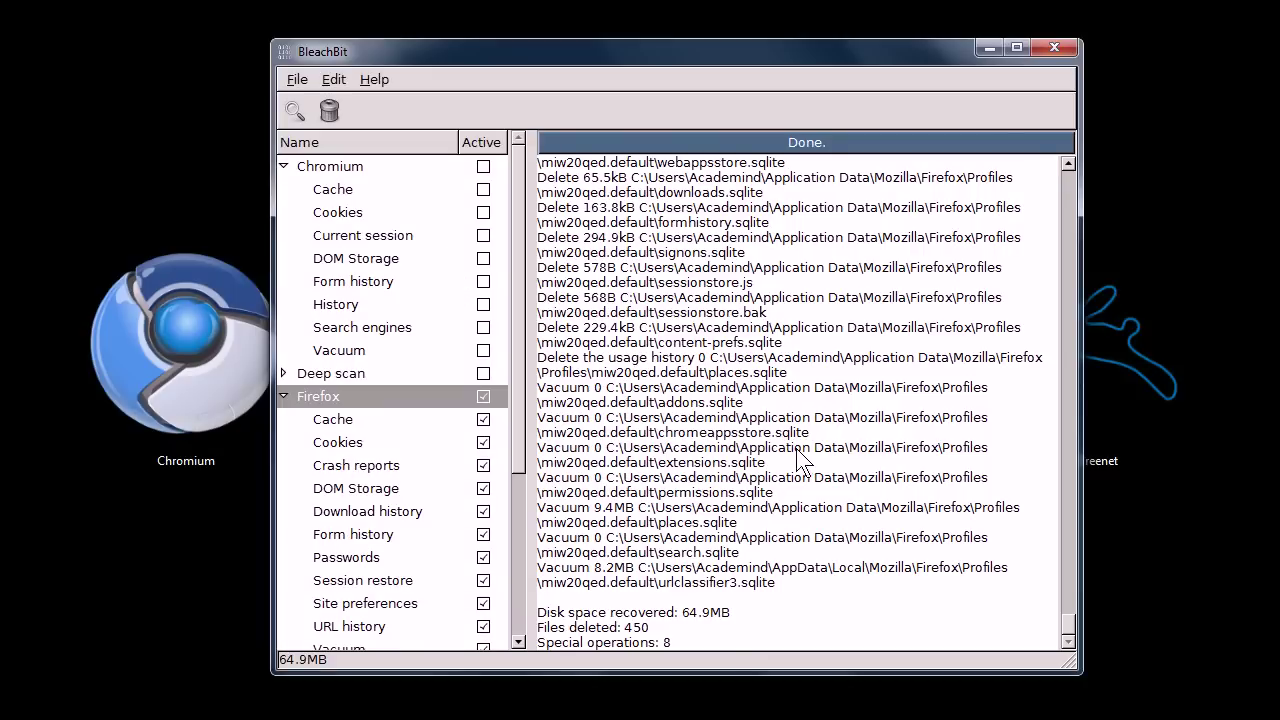
mouse_move(512, 313)
left_mouse_down()
mouse_move(512, 490)
mouse_move(523, 312)
left_mouse_up()
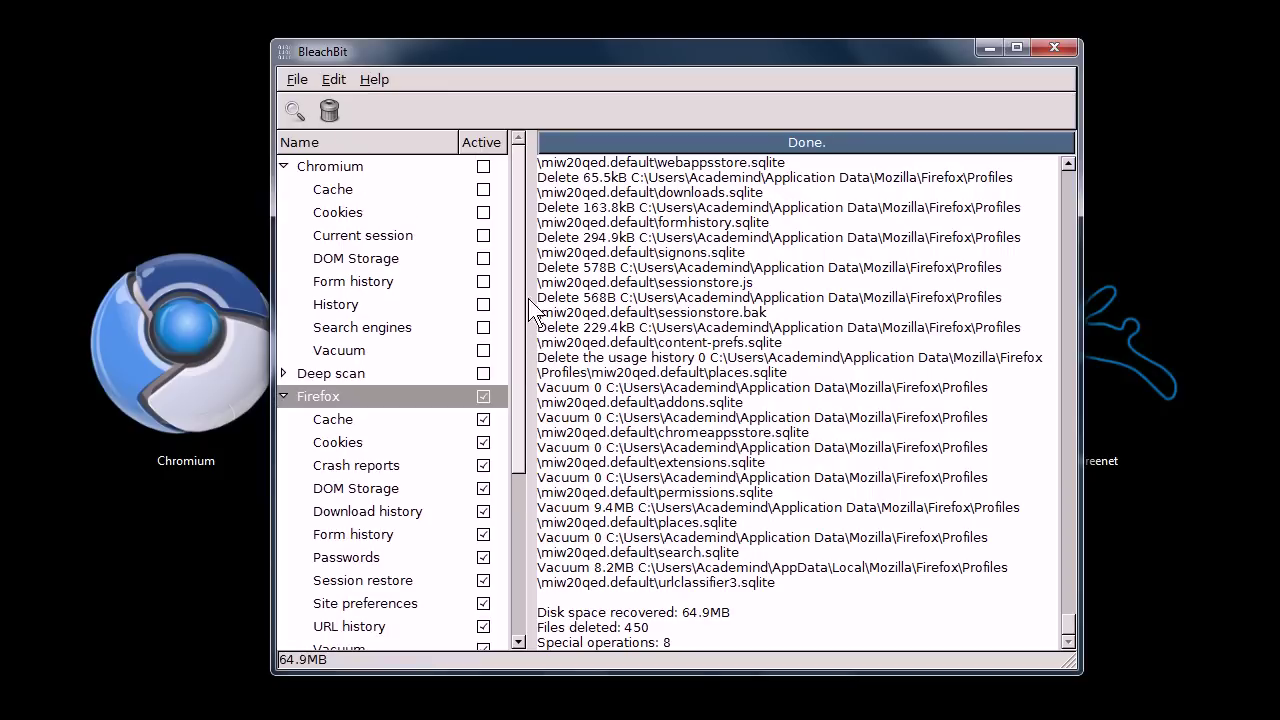
left_click_drag(517, 300, 509, 289)
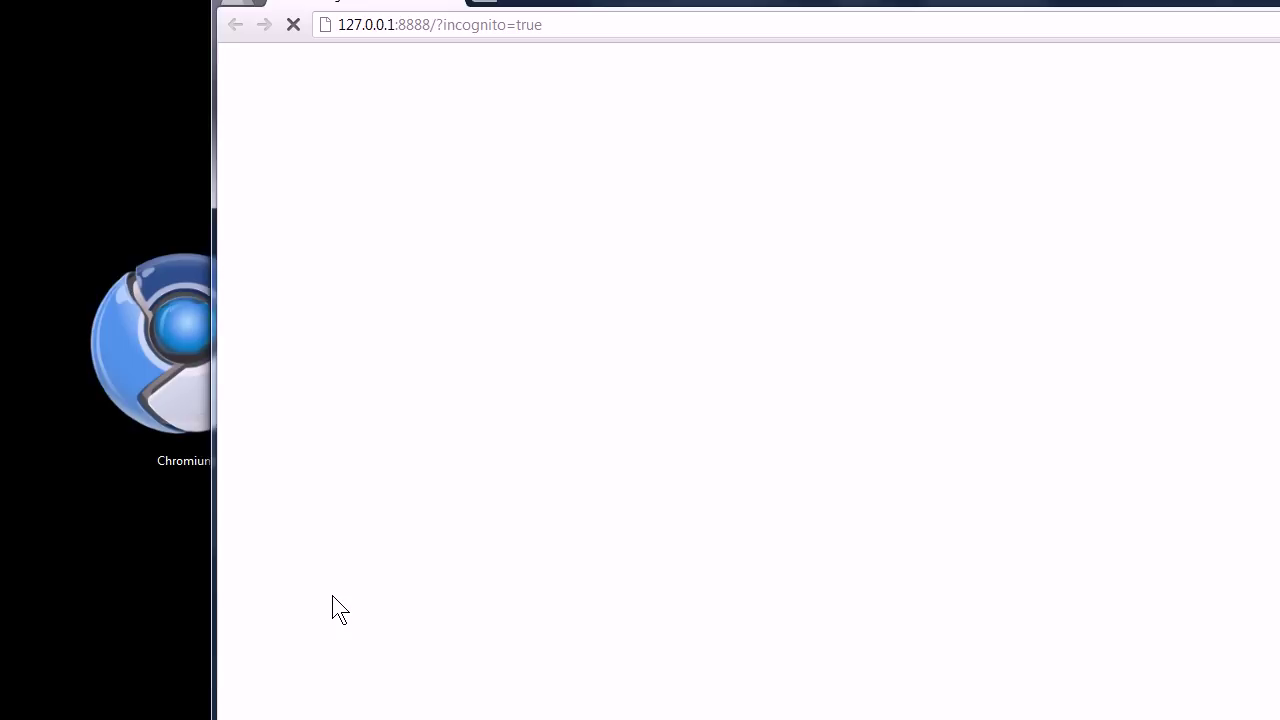
- Drag the incognito window showing Freenet at 127.0.0.1:8888 fully into view
mouse_move(520, 3)
left_mouse_down()
mouse_move(374, 50)
mouse_move(365, 21)
mouse_move(356, 28)
left_mouse_up()
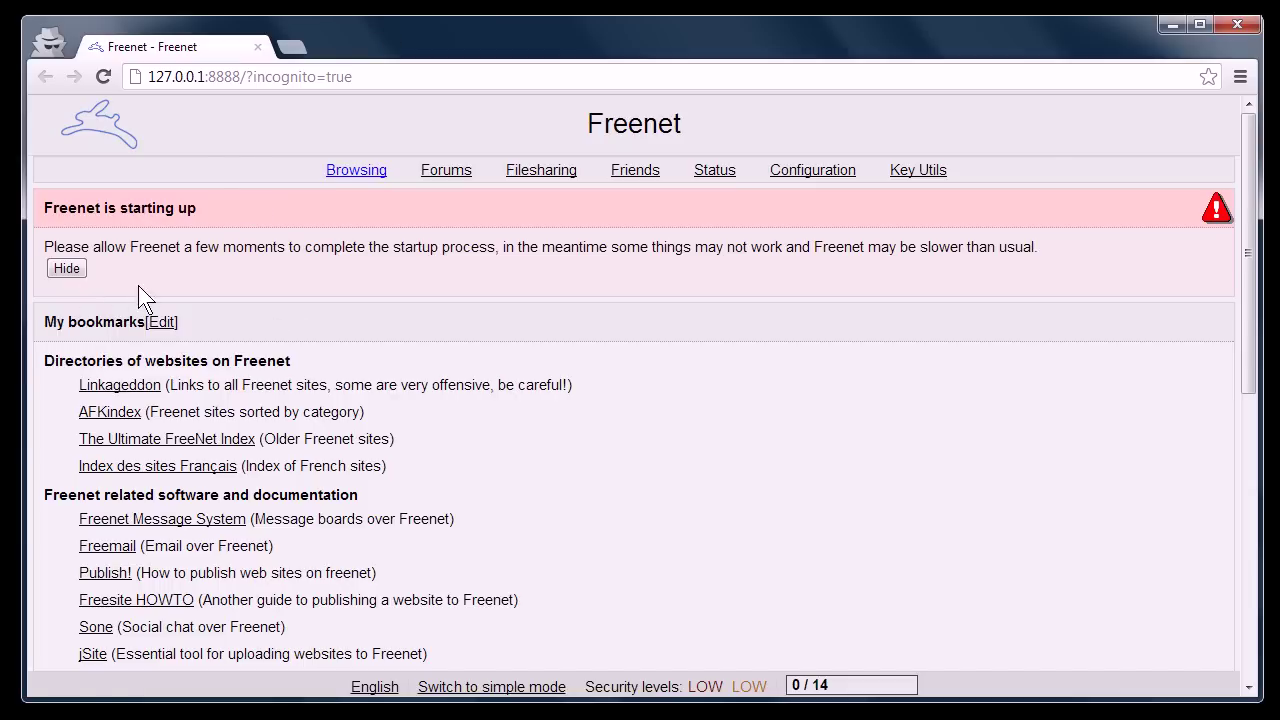
- Scroll the Freenet home page down and back up to look it over
scroll(212, 324, "down", 2)
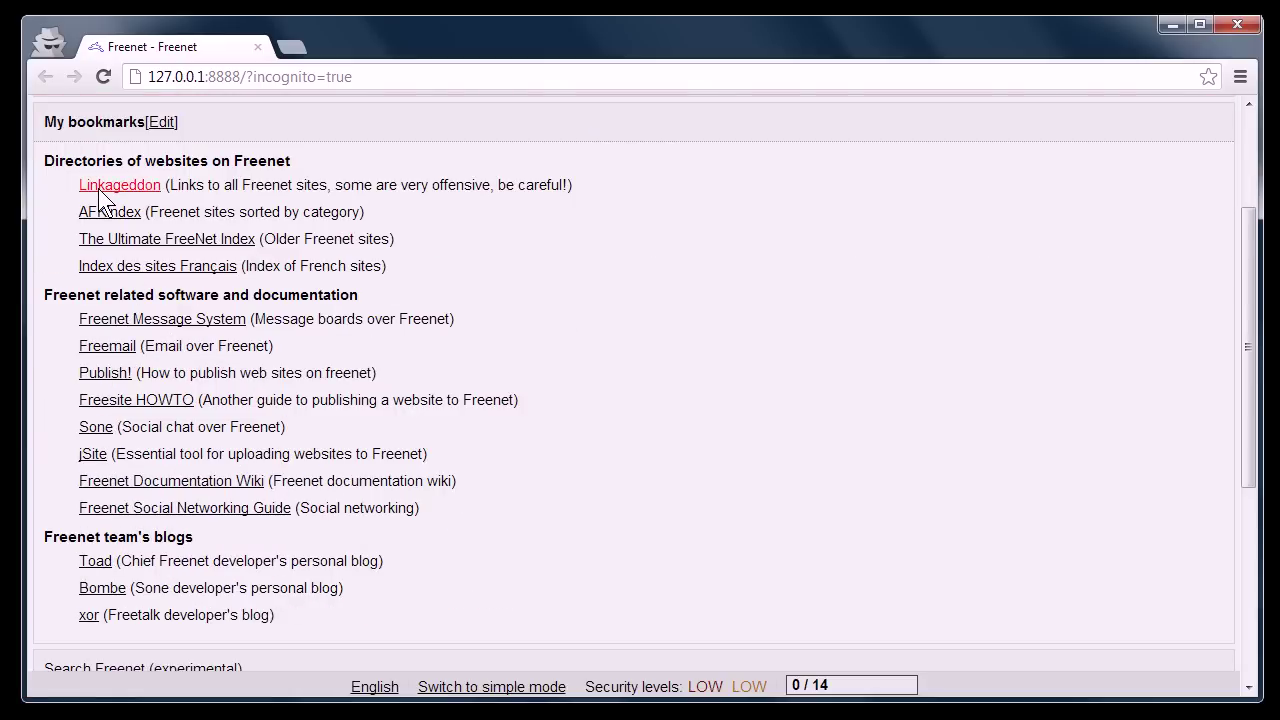
scroll(135, 266, "up", 2)
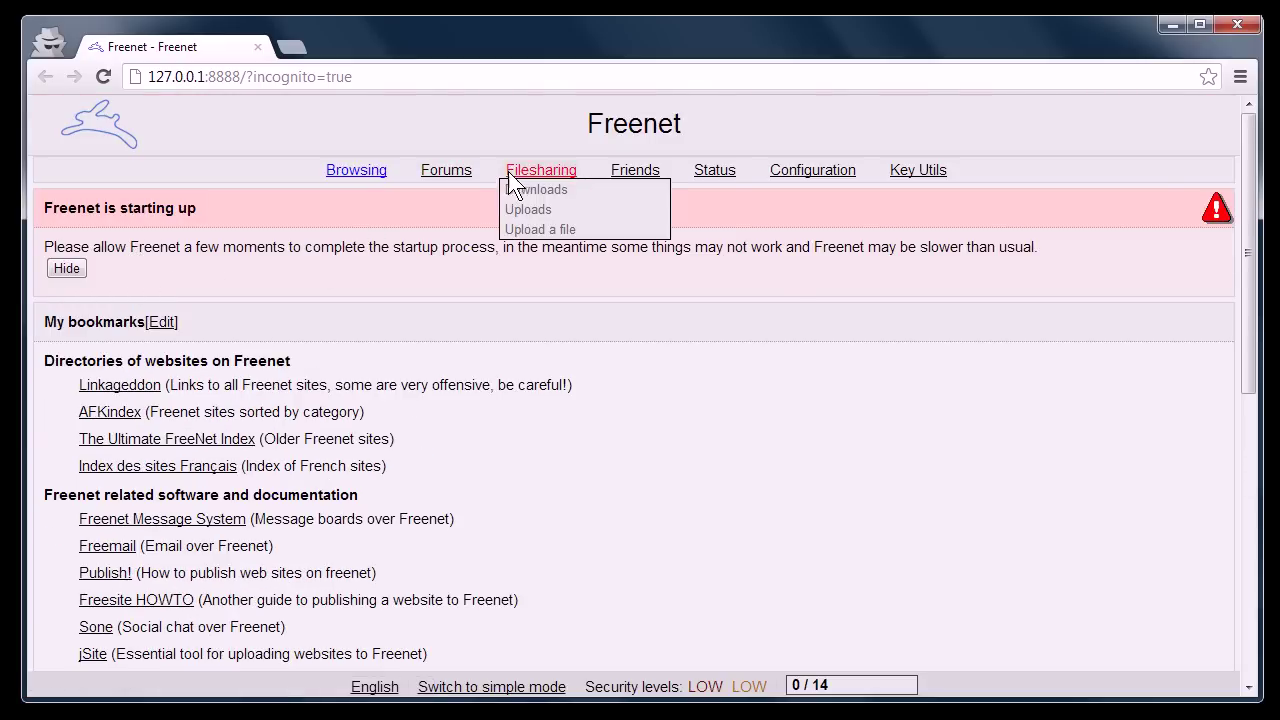